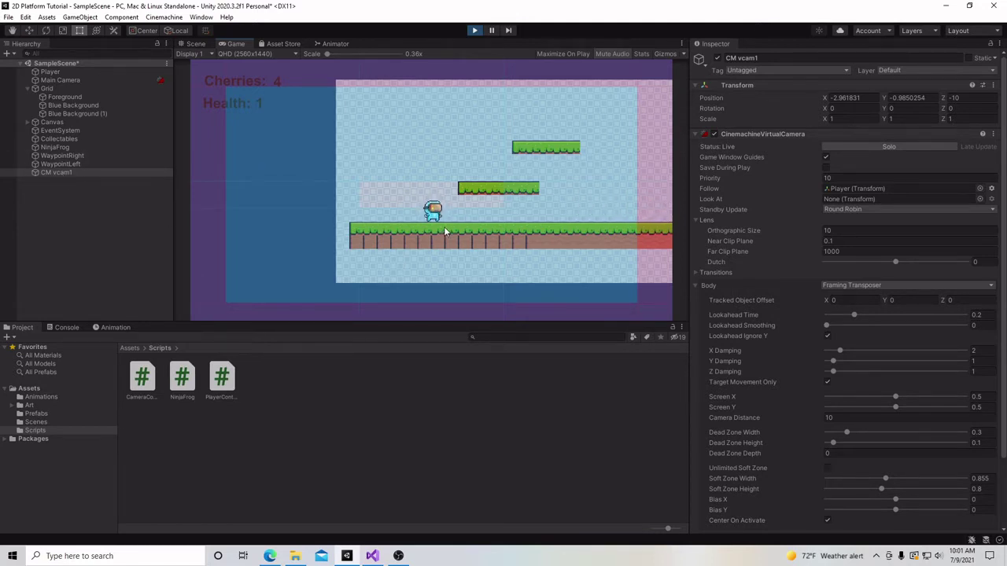
- Run the player back and forth to test how the camera tracks it
{"action": "key", "text": "Right"}
{"action": "key", "text": "Left"}
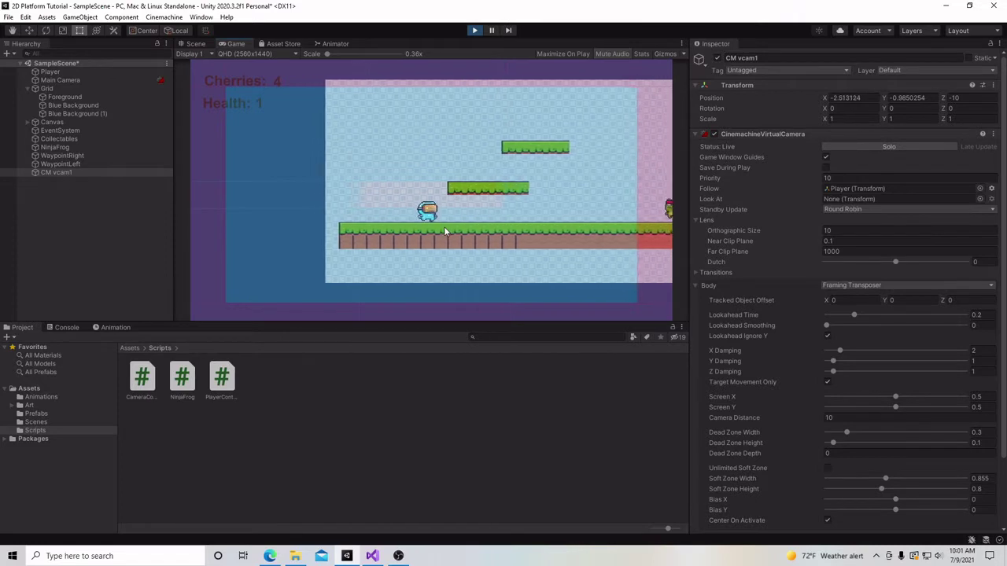
{"action": "key", "text": "Right"}
{"action": "key", "text": "Left"}
{"action": "key", "text": "Right"}
{"action": "key", "text": "Left"}
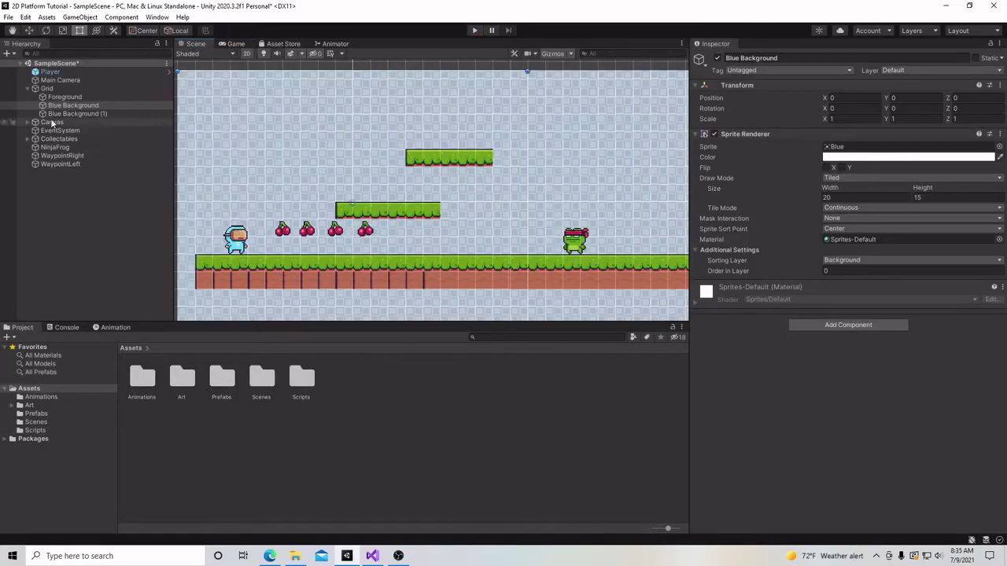
- Select Main Camera and play in the Game view, running the player right and left
{"action": "left_click", "coordinate": [55, 81]}
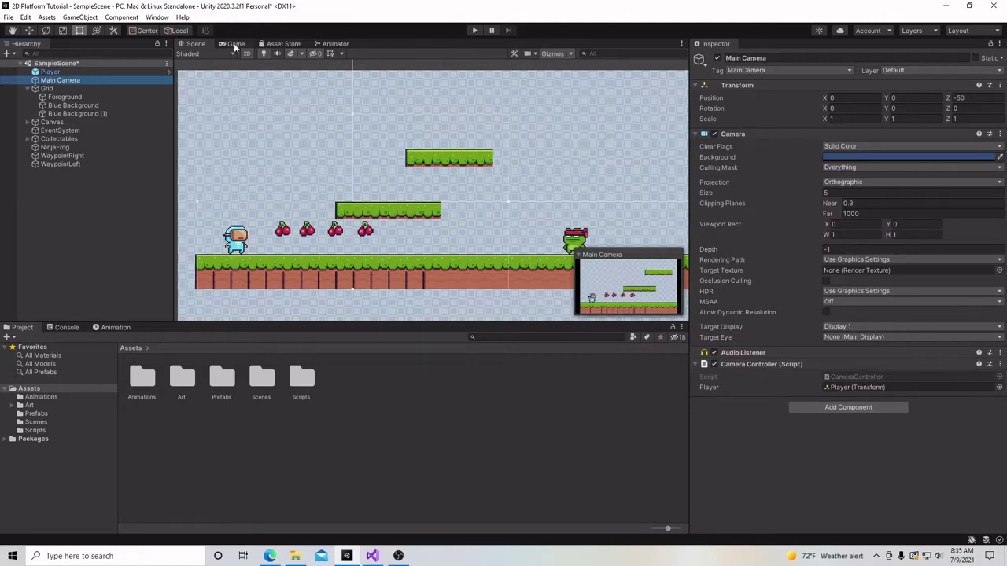
{"action": "left_click", "coordinate": [474, 29]}
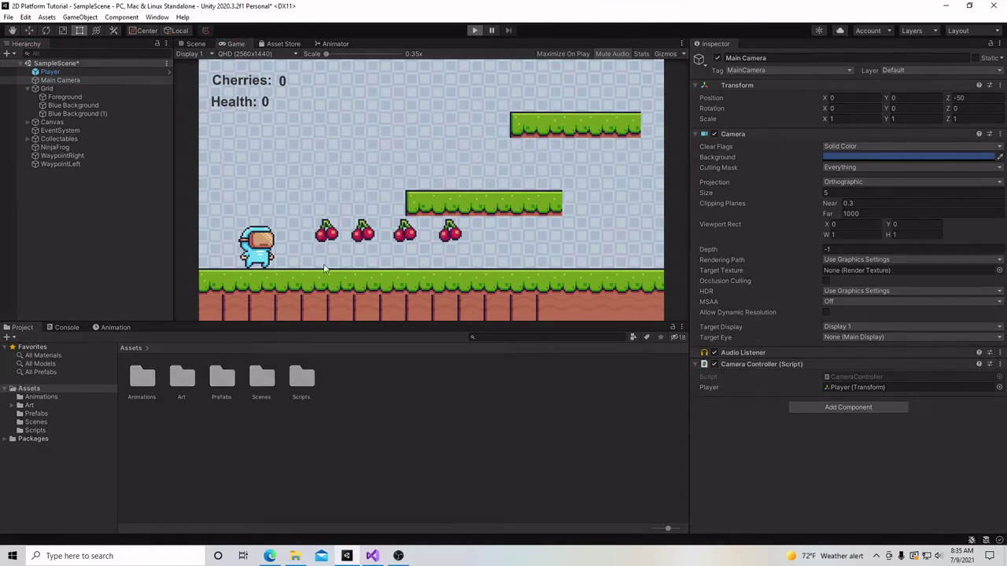
{"action": "key", "text": "Right"}
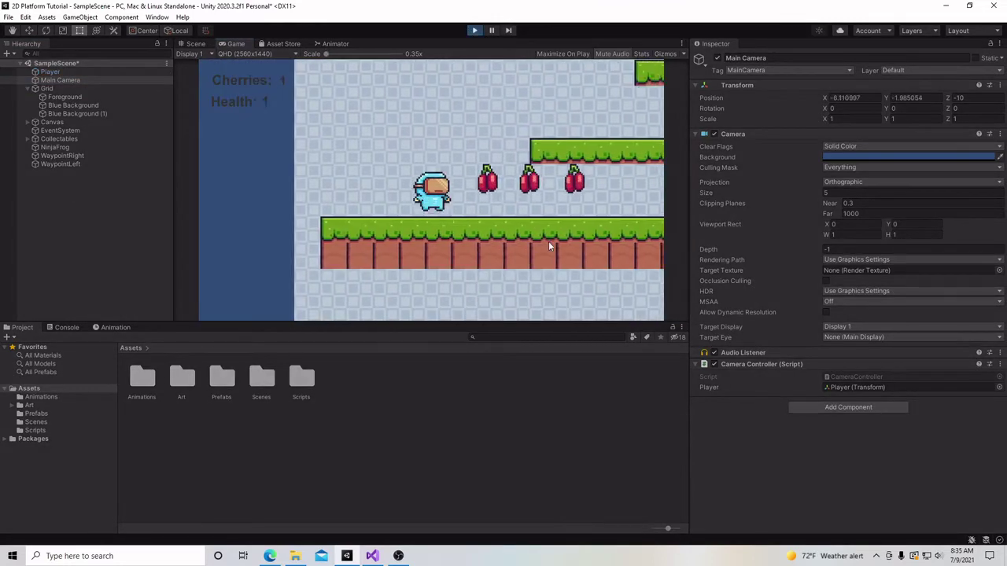
{"action": "key", "text": "Left"}
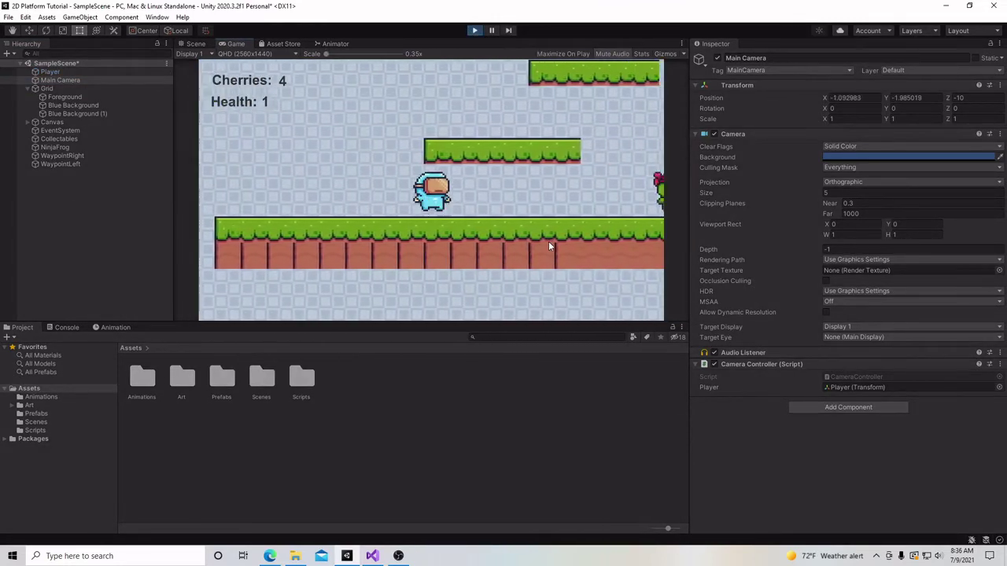
{"action": "key", "text": "Right"}
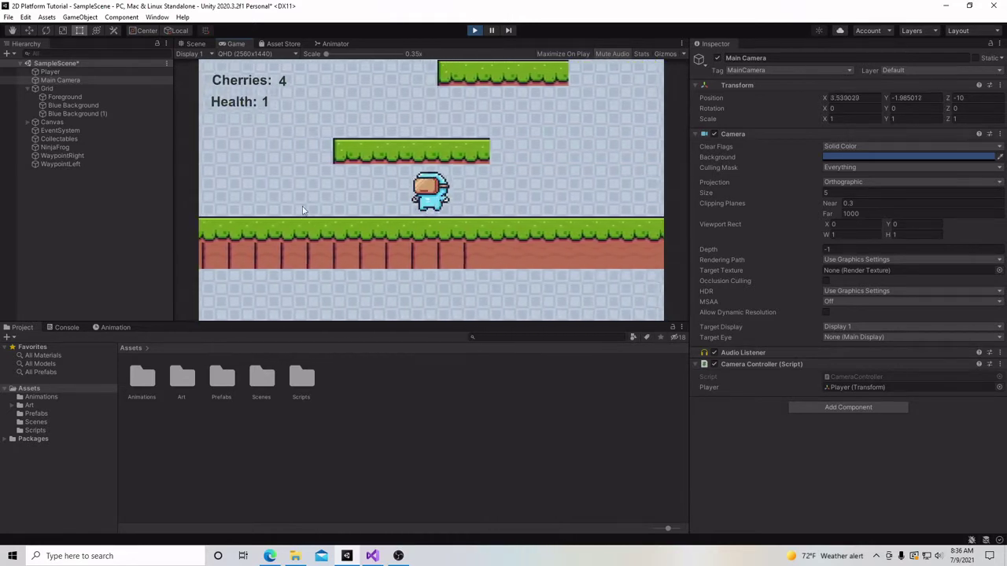
{"action": "key", "text": "Left"}
{"action": "key", "text": "Right"}
{"action": "key", "text": "Left"}
{"action": "key", "text": "Right"}
- Keep running the player back and forth collecting cherries, then stop the game
{"action": "key", "text": "Left"}
{"action": "key", "text": "Right"}
{"action": "key", "text": "Left"}
{"action": "key", "text": "Right"}
{"action": "key", "text": "Left"}
{"action": "key", "text": "Right"}
{"action": "key", "text": "Left"}
{"action": "key", "text": "Right"}
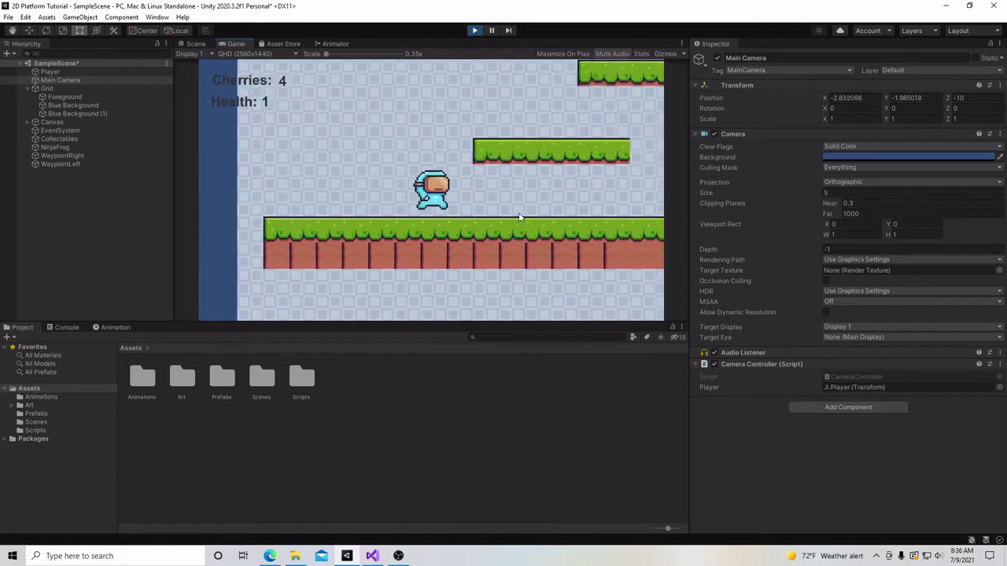
{"action": "left_click", "coordinate": [475, 30]}
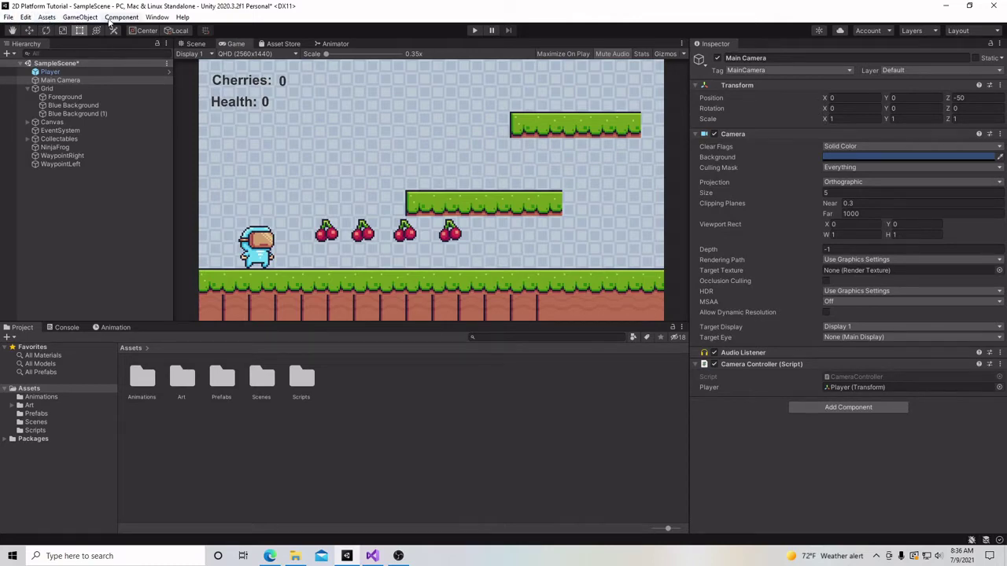
- Open the Package Manager from the Window menu and list the Unity Registry packages
{"action": "left_click", "coordinate": [156, 17]}
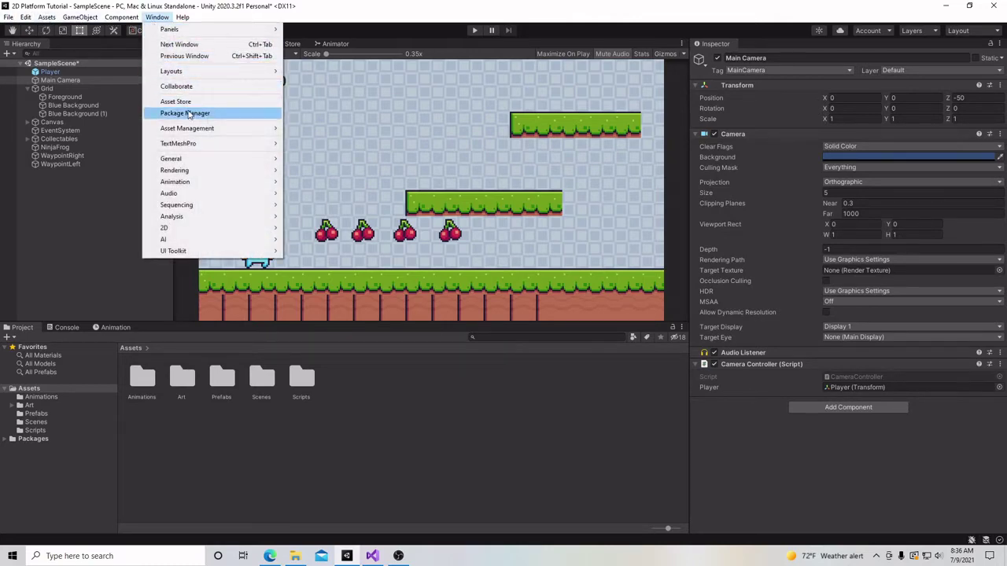
{"action": "left_click", "coordinate": [187, 113]}
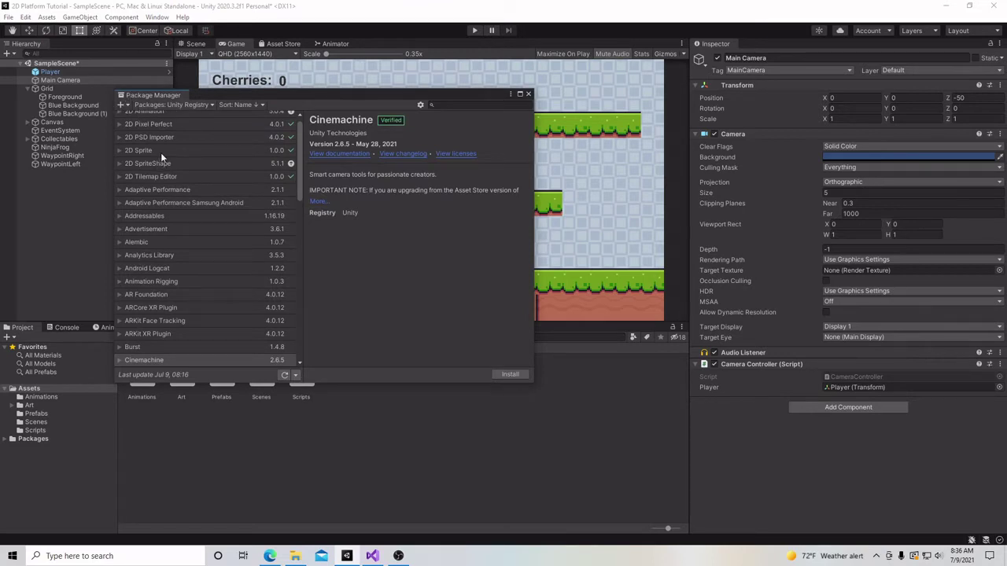
{"action": "scroll", "coordinate": [213, 269], "scroll_direction": "down", "scroll_amount": 15}
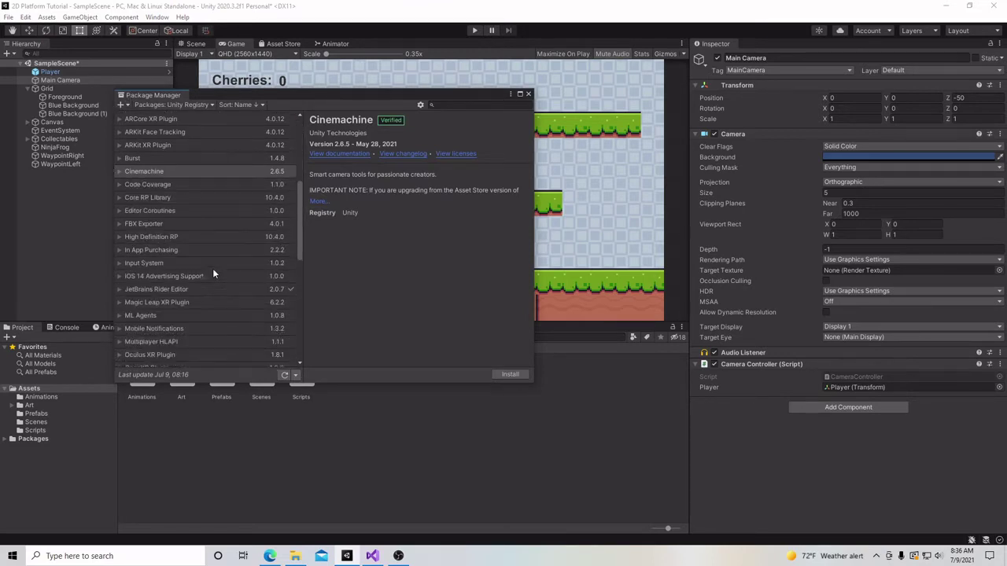
{"action": "scroll", "coordinate": [213, 268], "scroll_direction": "up", "scroll_amount": 15}
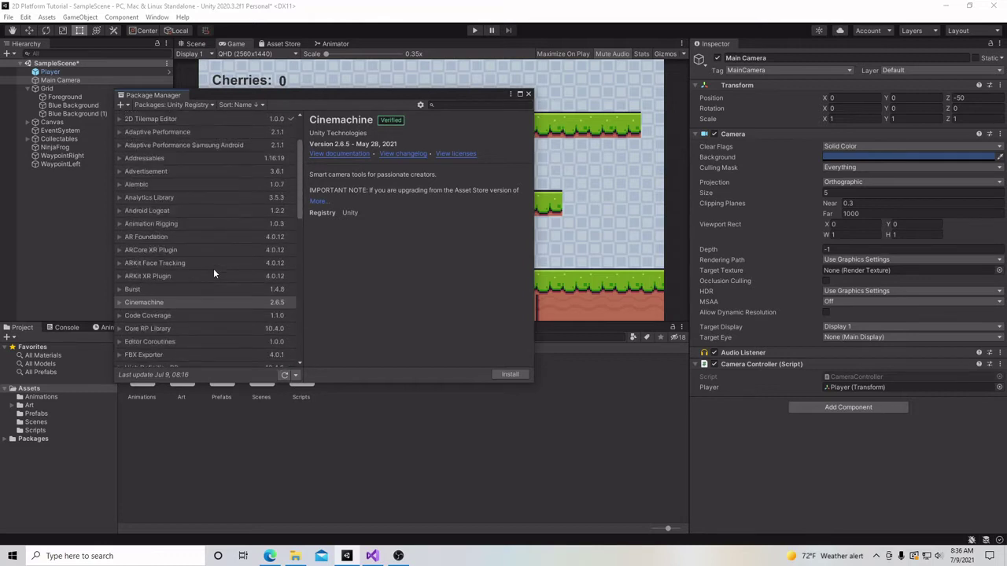
{"action": "left_click", "coordinate": [186, 107]}
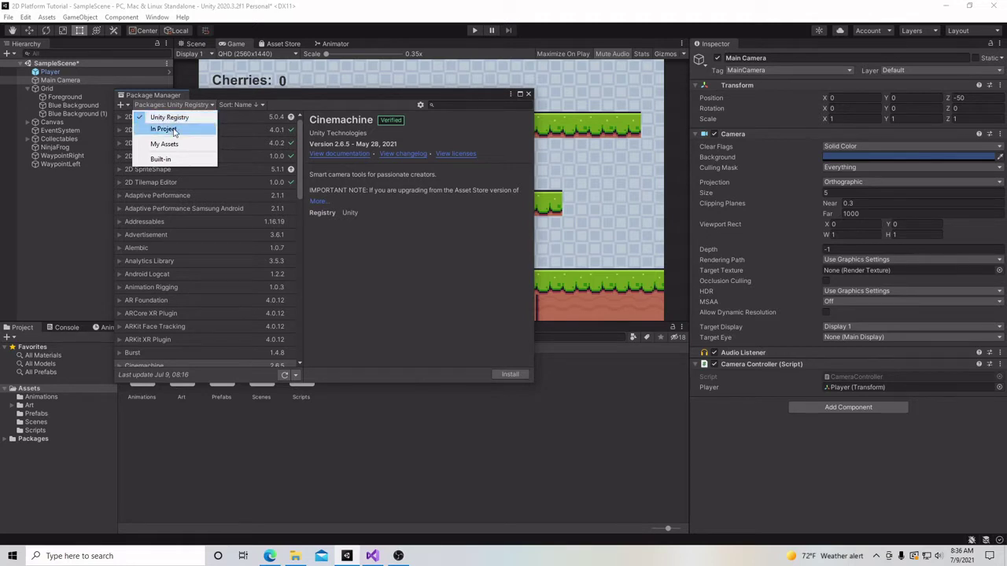
{"action": "left_click", "coordinate": [174, 131]}
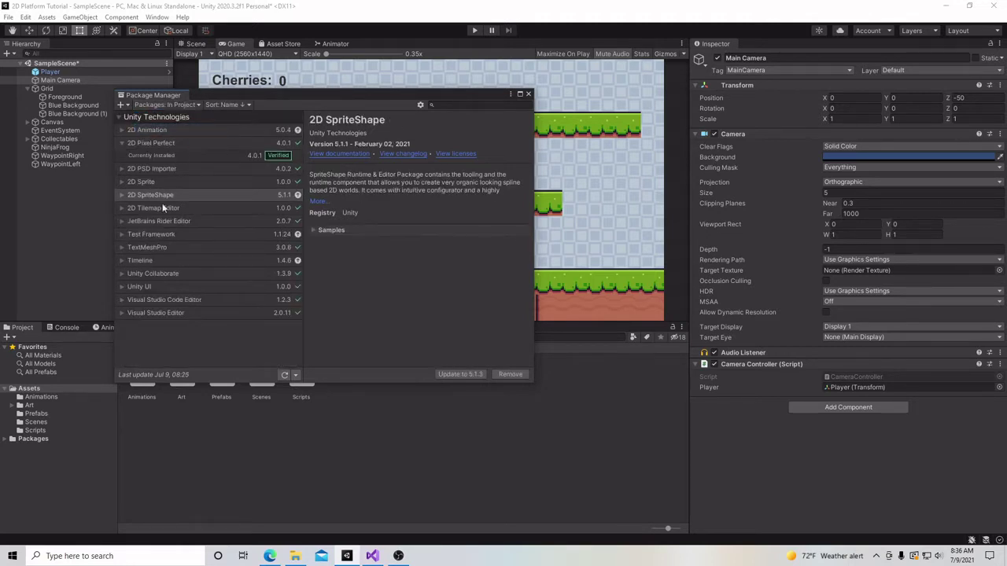
{"action": "left_click", "coordinate": [175, 104]}
{"action": "left_click", "coordinate": [177, 117]}
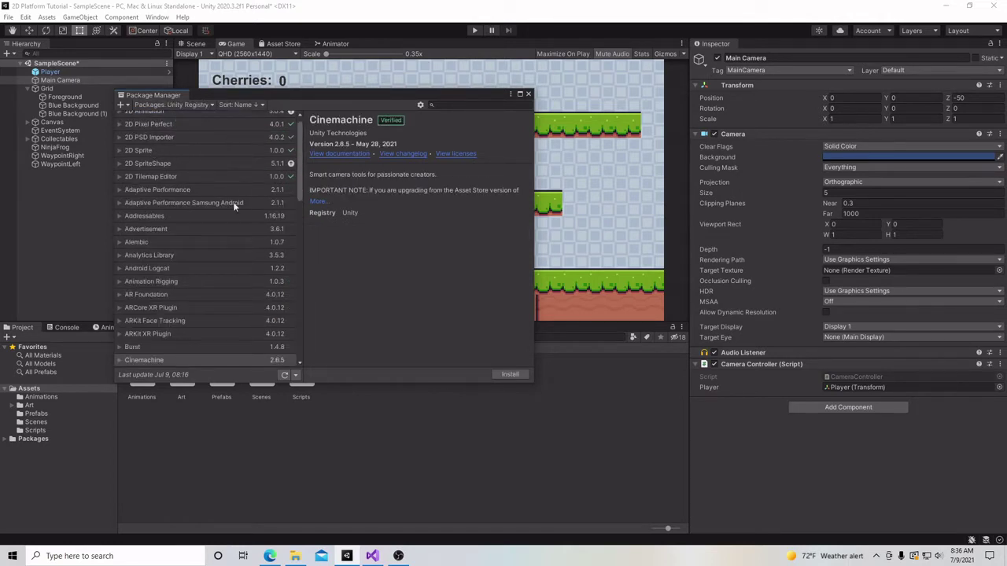
- Select the Cinemachine package in the list and install it
{"action": "scroll", "coordinate": [251, 187], "scroll_direction": "up", "scroll_amount": 1}
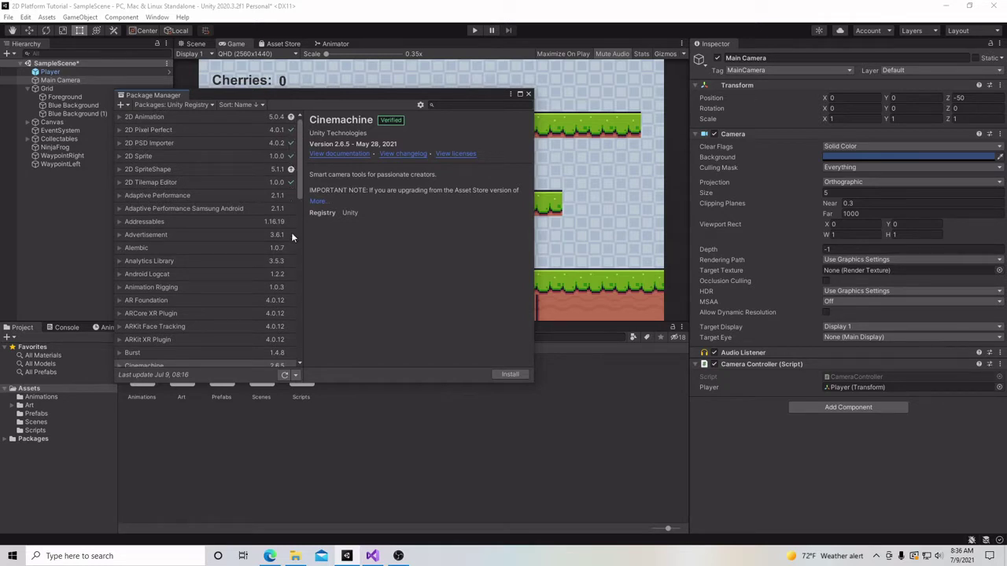
{"action": "scroll", "coordinate": [267, 242], "scroll_direction": "down", "scroll_amount": 5}
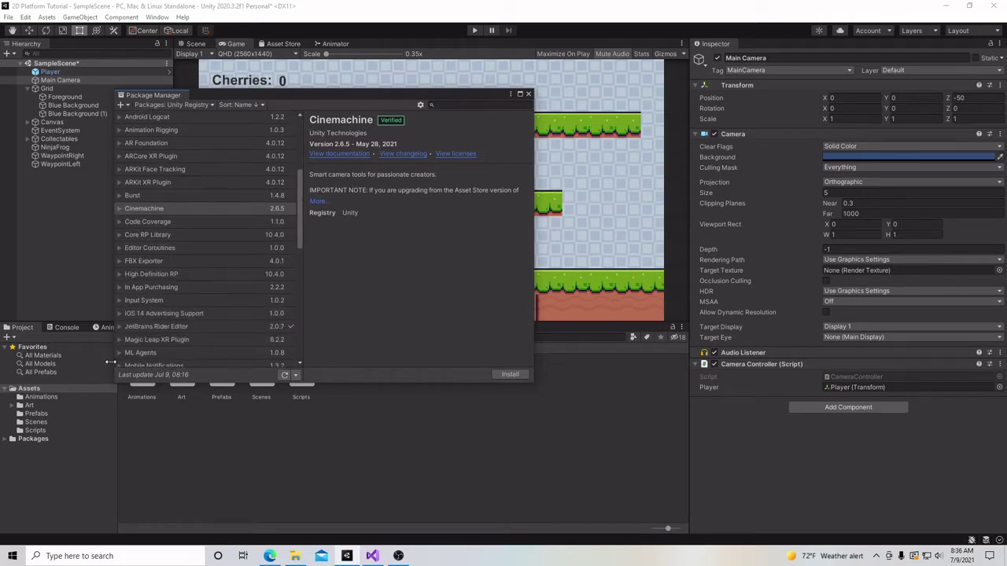
{"action": "scroll", "coordinate": [236, 299], "scroll_direction": "down", "scroll_amount": 2}
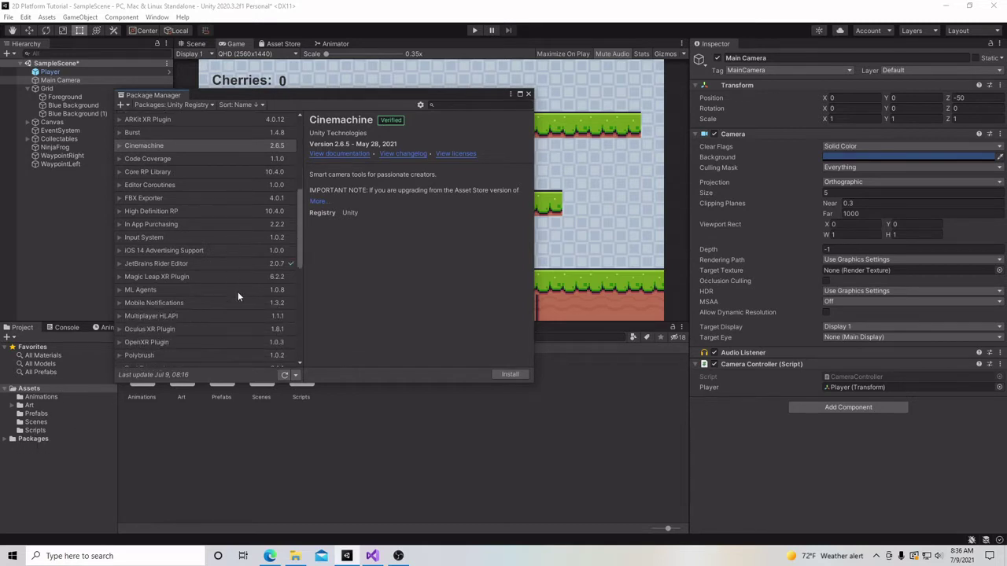
{"action": "scroll", "coordinate": [238, 295], "scroll_direction": "up", "scroll_amount": 1}
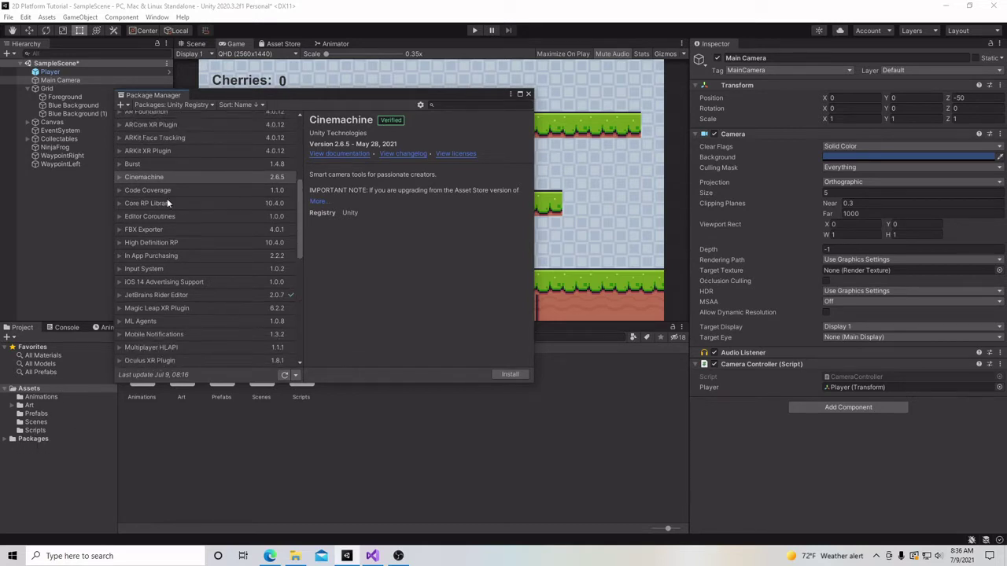
{"action": "left_click", "coordinate": [132, 179]}
{"action": "left_click", "coordinate": [119, 177]}
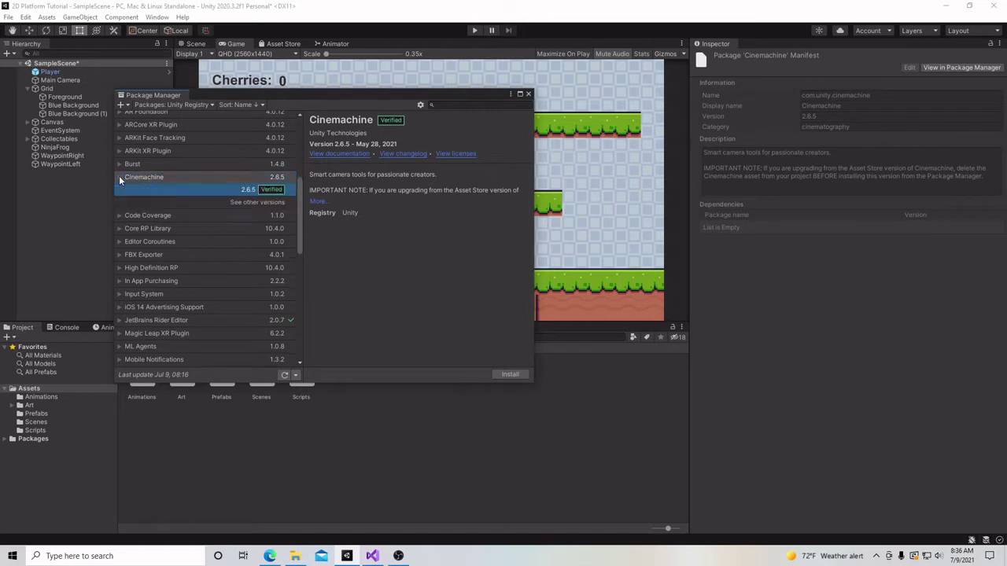
{"action": "left_click", "coordinate": [119, 177]}
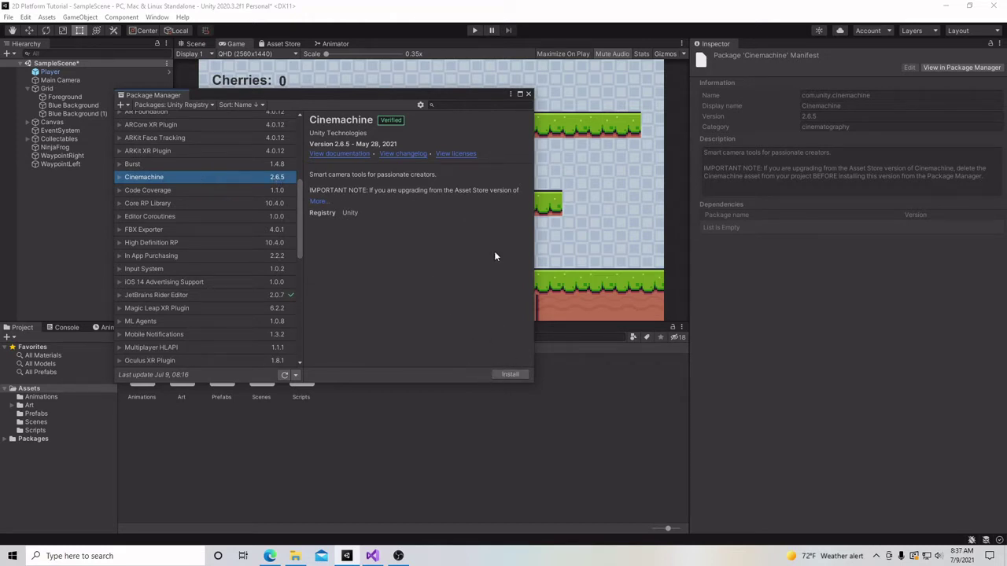
{"action": "left_click", "coordinate": [512, 375]}
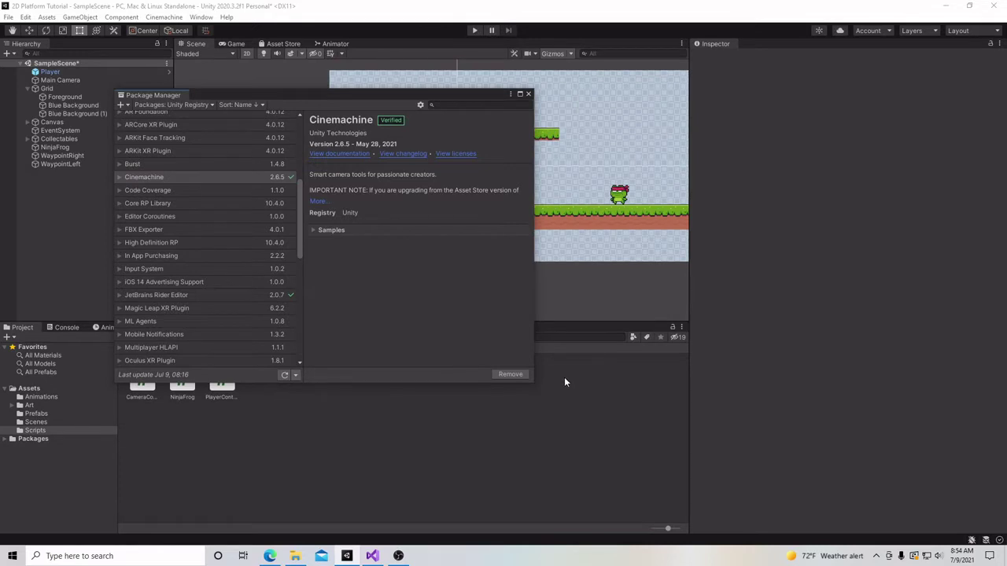
- Close the Package Manager, create the 2D camera CM vcam1, then inspect it and Main Camera
{"action": "left_click", "coordinate": [527, 94]}
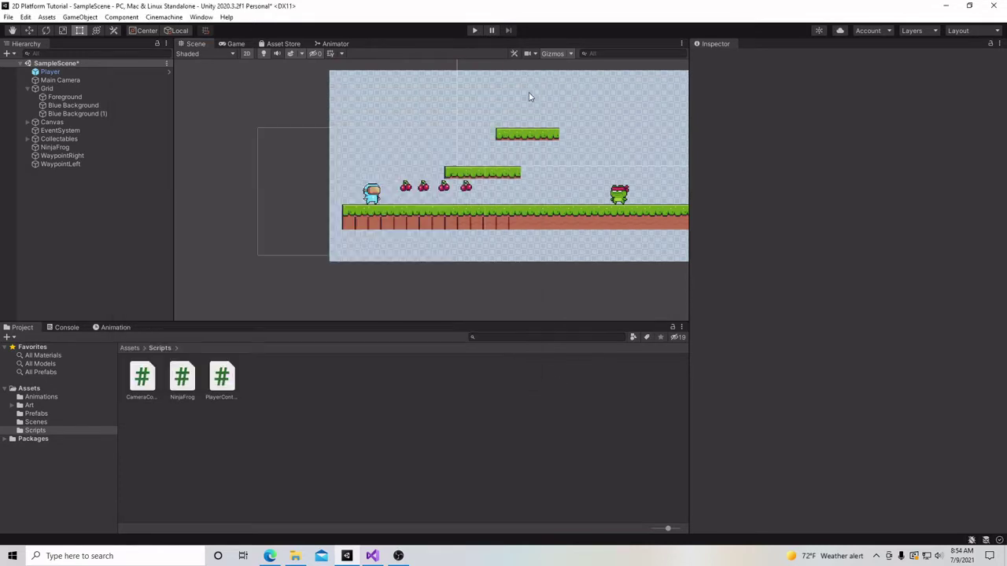
{"action": "left_click", "coordinate": [165, 18]}
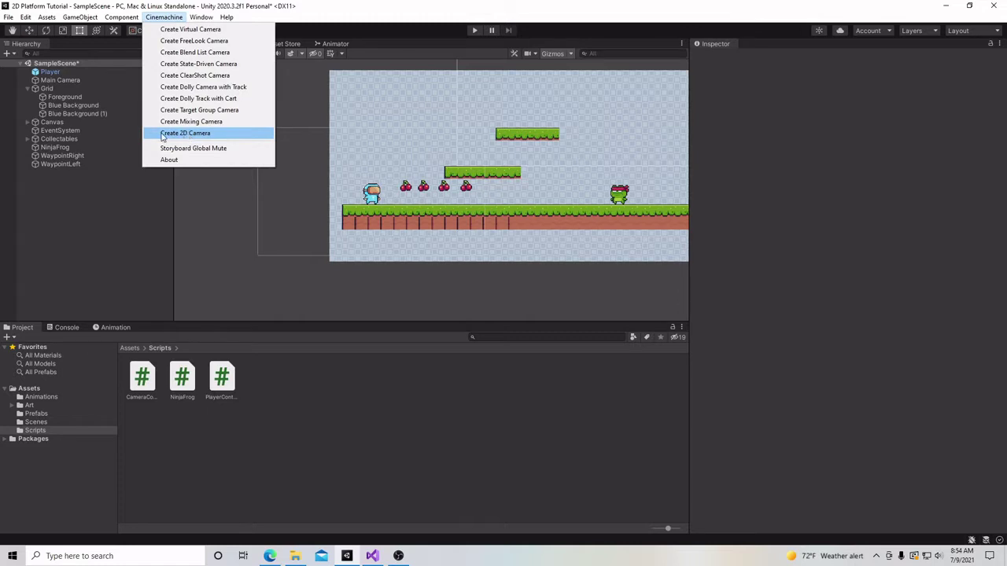
{"action": "left_click", "coordinate": [205, 132]}
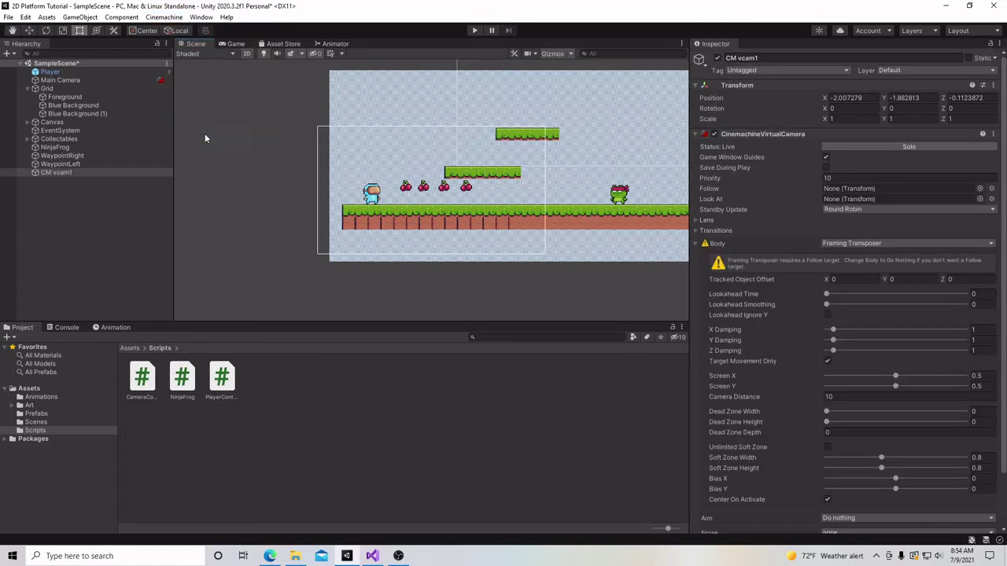
{"action": "left_click", "coordinate": [58, 173]}
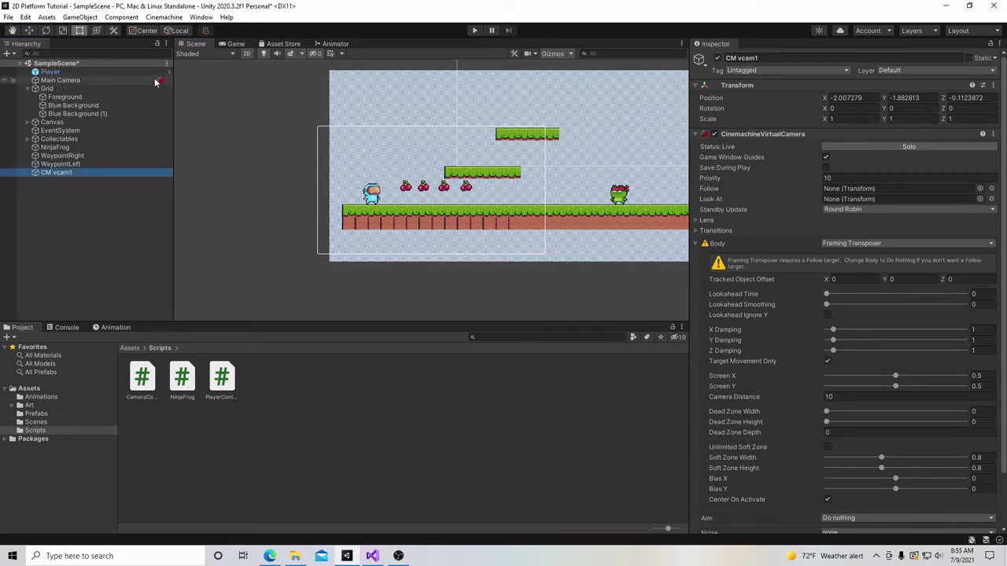
{"action": "left_click", "coordinate": [119, 81]}
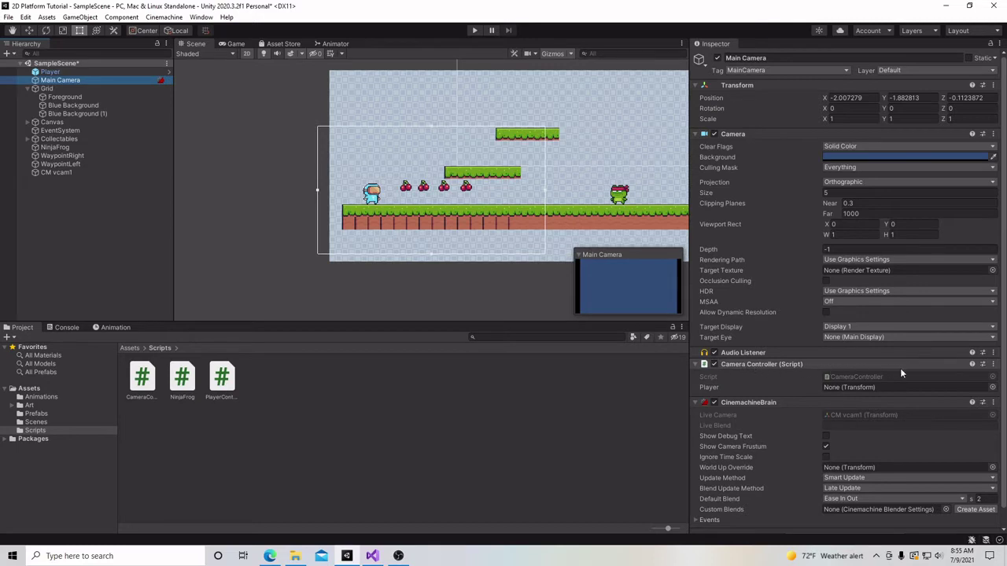
- Remove the Camera Controller script from Main Camera and select CM vcam1
{"action": "left_click", "coordinate": [993, 367]}
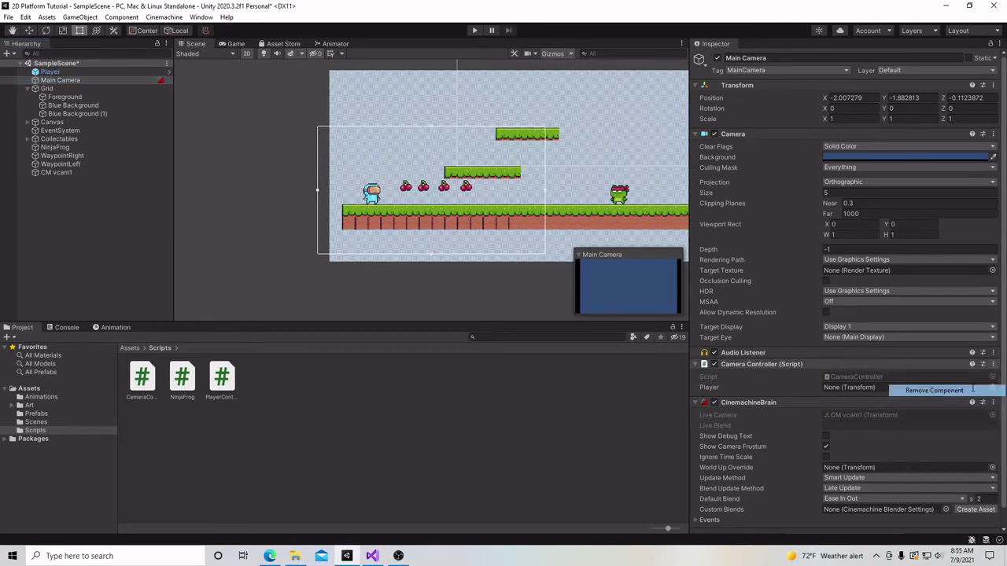
{"action": "left_click", "coordinate": [972, 388]}
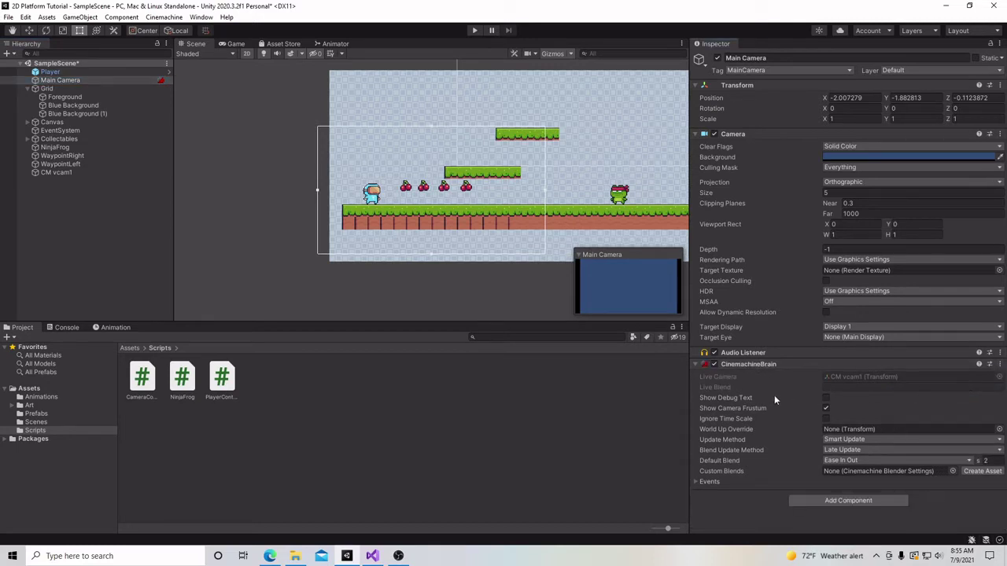
{"action": "left_click", "coordinate": [76, 173]}
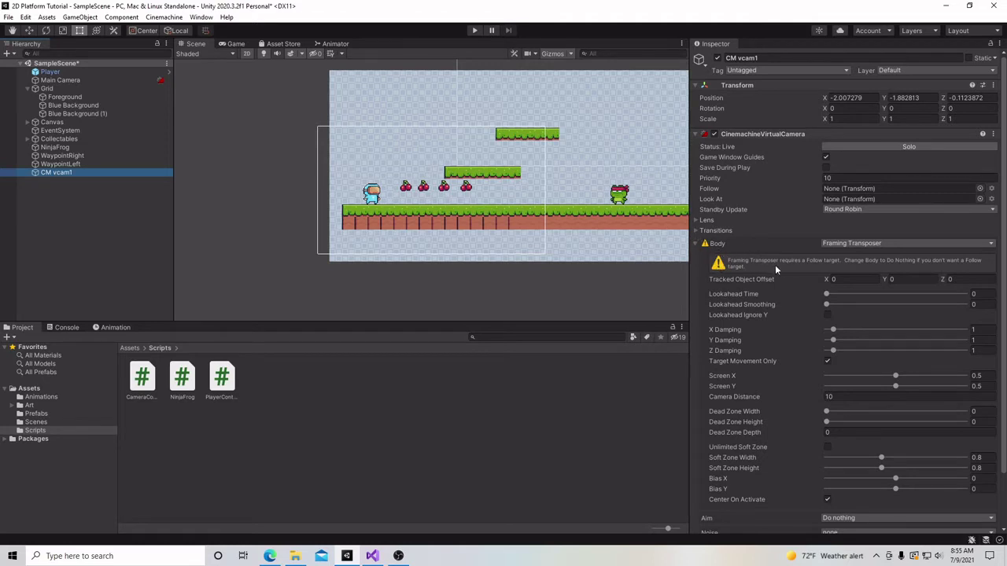
{"action": "left_click", "coordinate": [233, 43]}
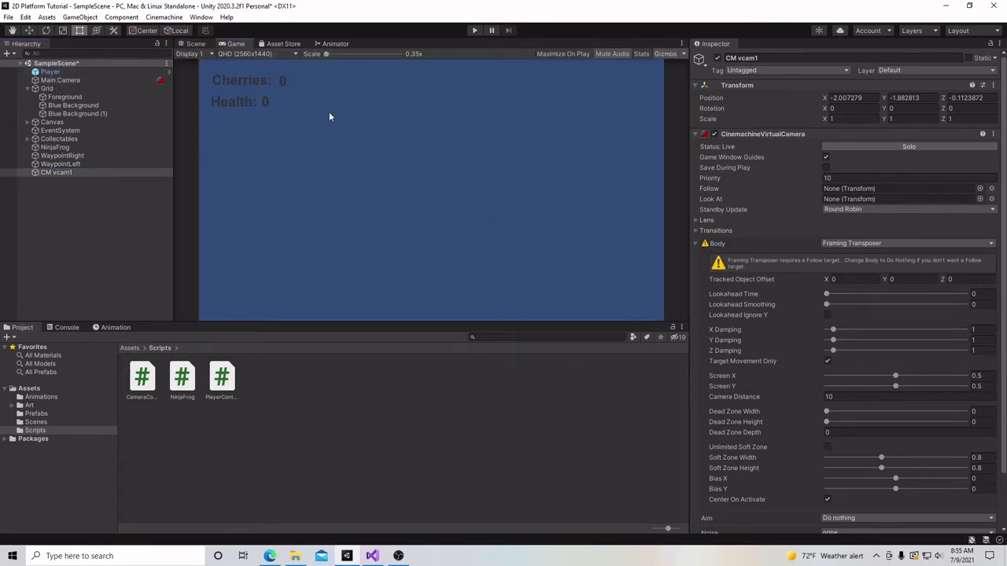
{"action": "left_click", "coordinate": [473, 32]}
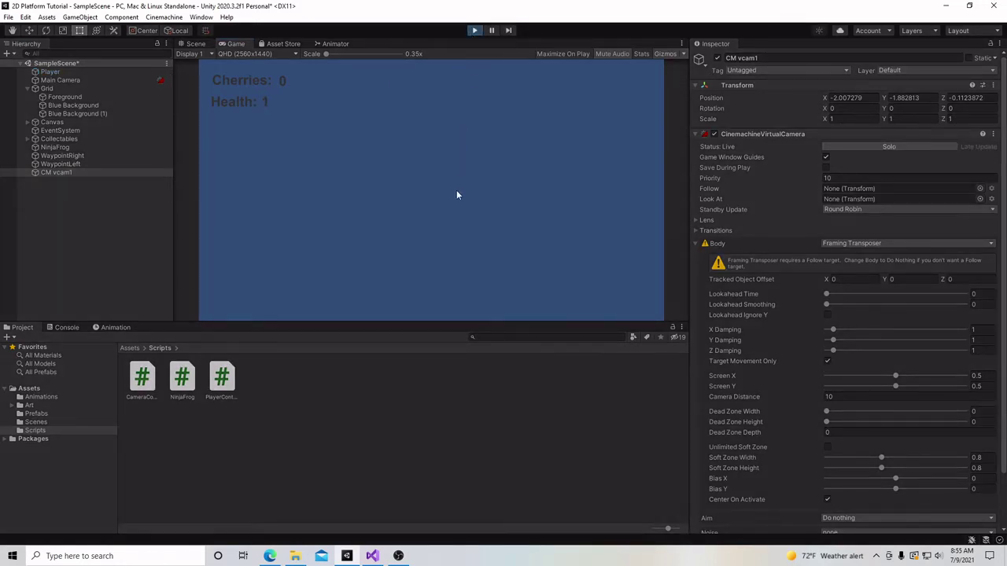
{"action": "left_click", "coordinate": [475, 31]}
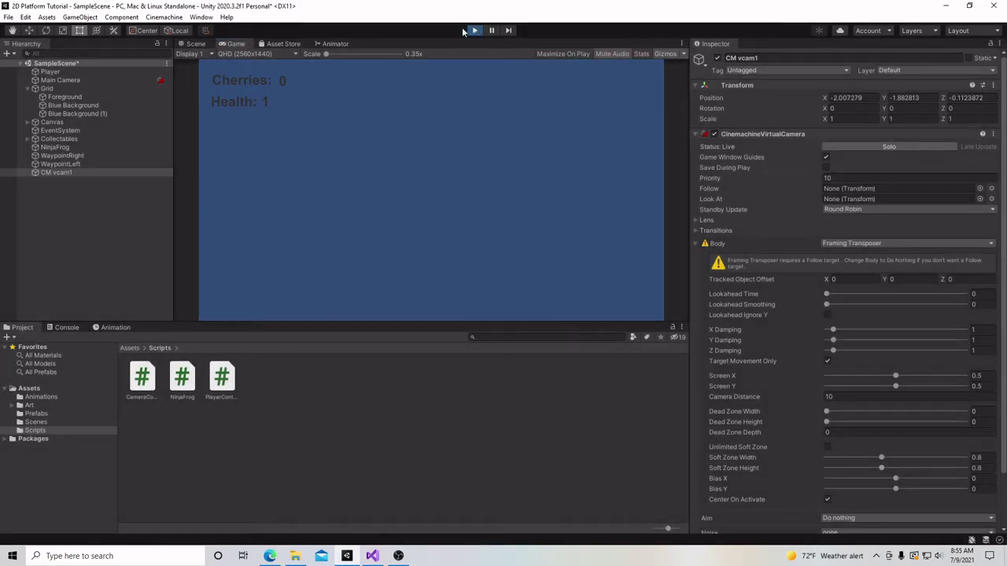
{"action": "left_click", "coordinate": [191, 44]}
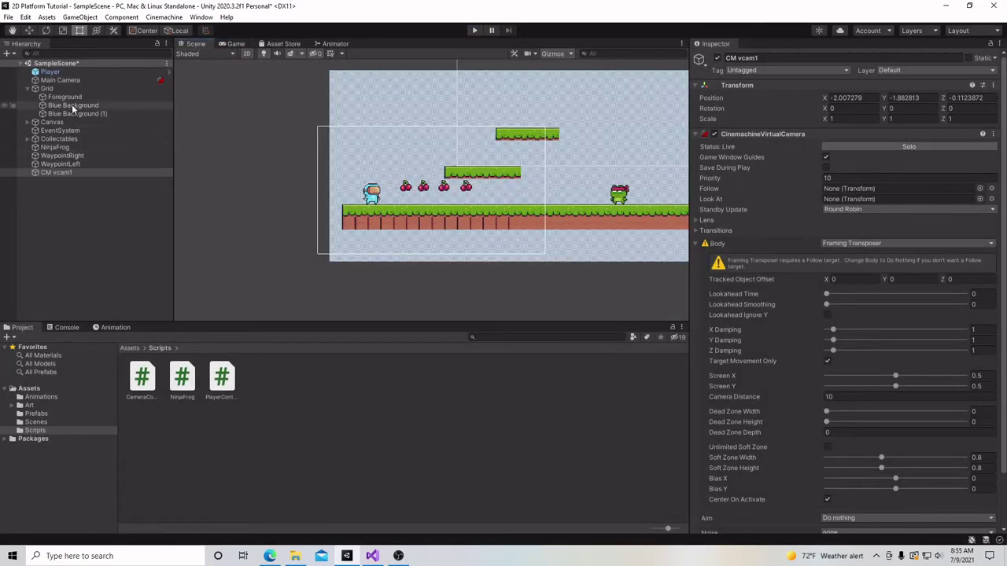
{"action": "left_click", "coordinate": [66, 172]}
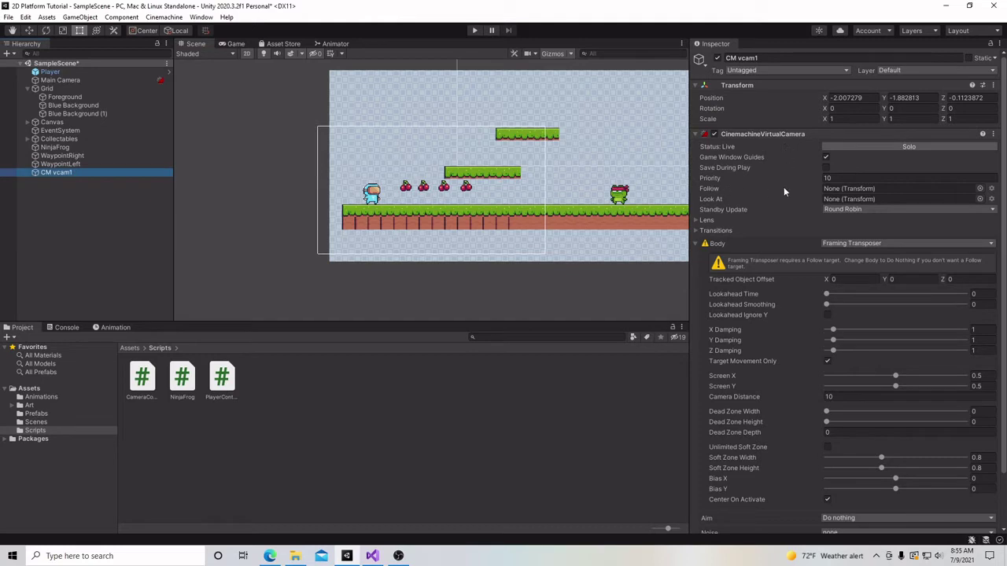
- Set Player as CM vcam1's Follow target and show the Game view
{"action": "left_click", "coordinate": [52, 74]}
{"action": "left_click_drag", "start_coordinate": [52, 75], "coordinate": [865, 197]}
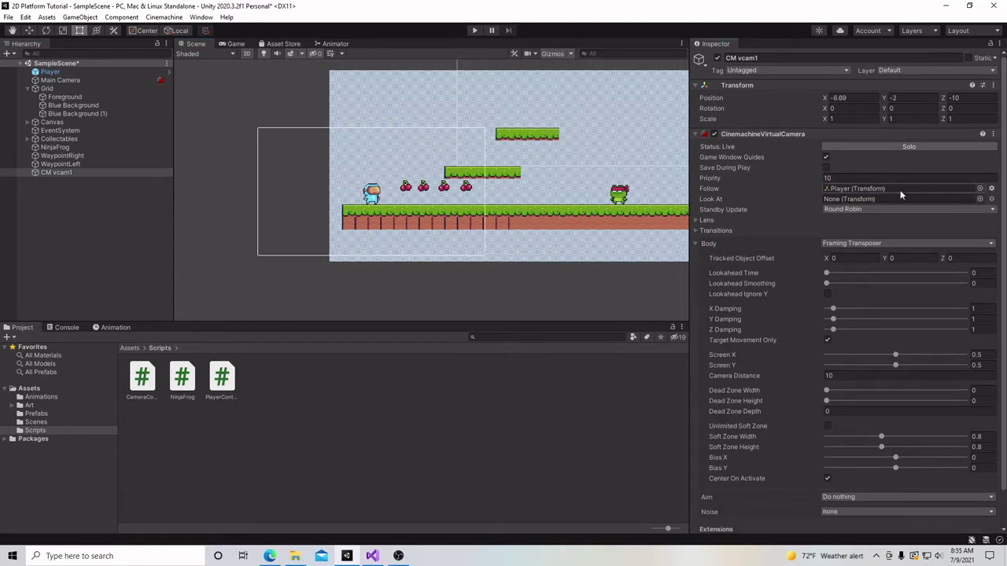
{"action": "left_click", "coordinate": [233, 45]}
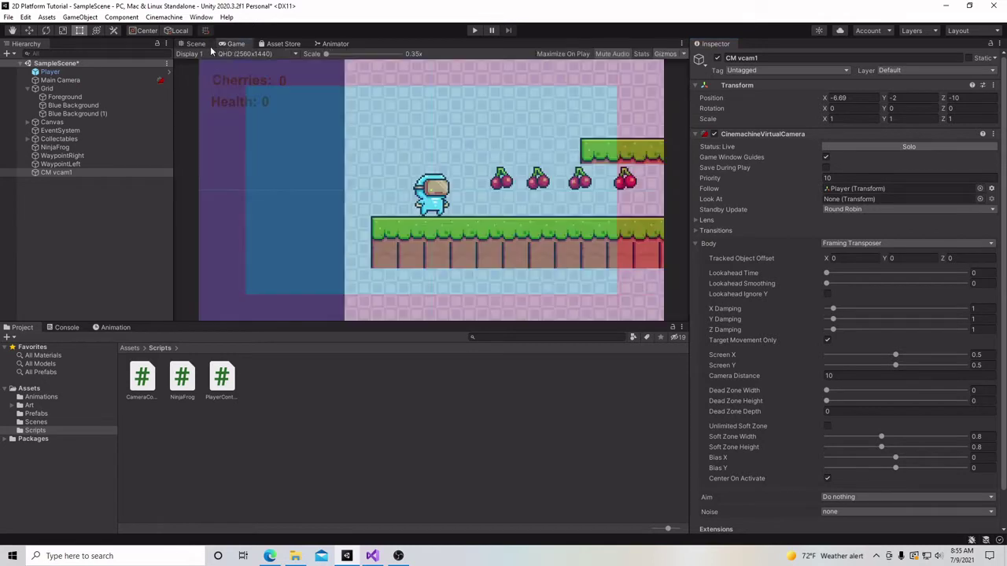
- Play the level, running the player left and right, then exit Play mode with Ctrl+P
{"action": "left_click", "coordinate": [473, 32]}
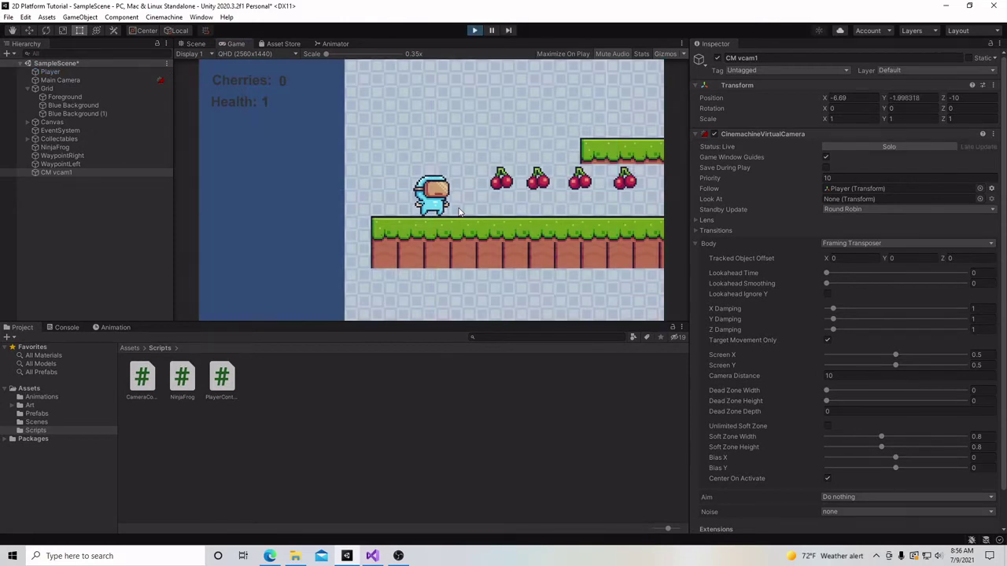
{"action": "key", "text": "Right"}
{"action": "key", "text": "Left"}
{"action": "key", "text": "Right"}
{"action": "key", "text": "Left"}
{"action": "key", "text": "Right"}
{"action": "key", "text": "Left"}
{"action": "key", "text": "Right"}
{"action": "key", "text": "Right"}
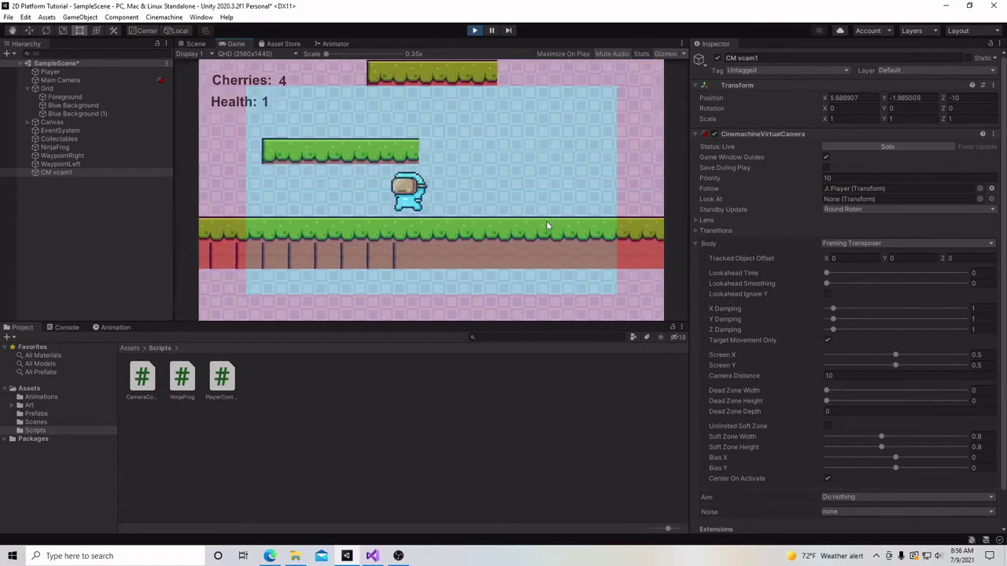
{"action": "key", "text": "Right"}
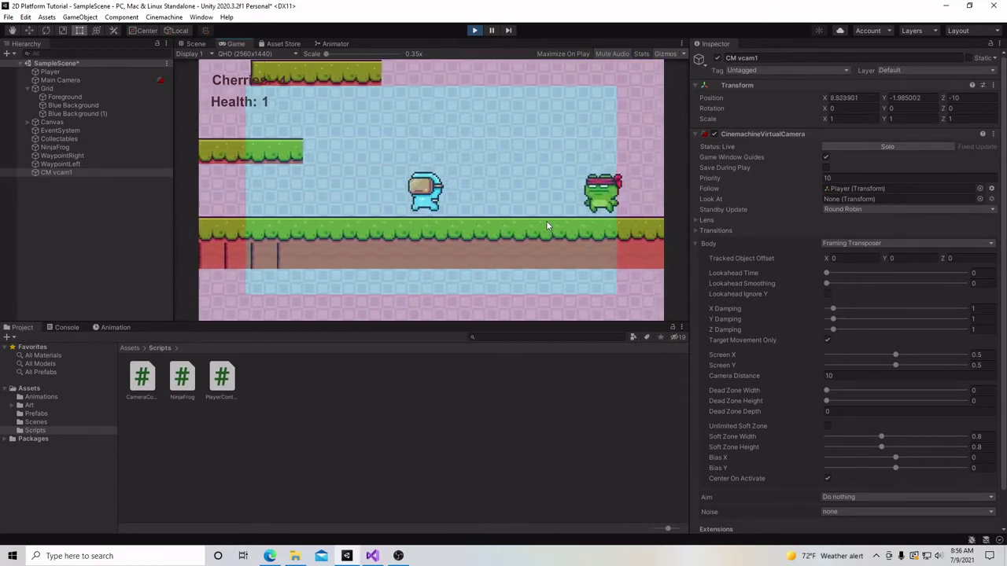
{"action": "key", "text": "Left"}
{"action": "key", "text": "ctrl+p"}
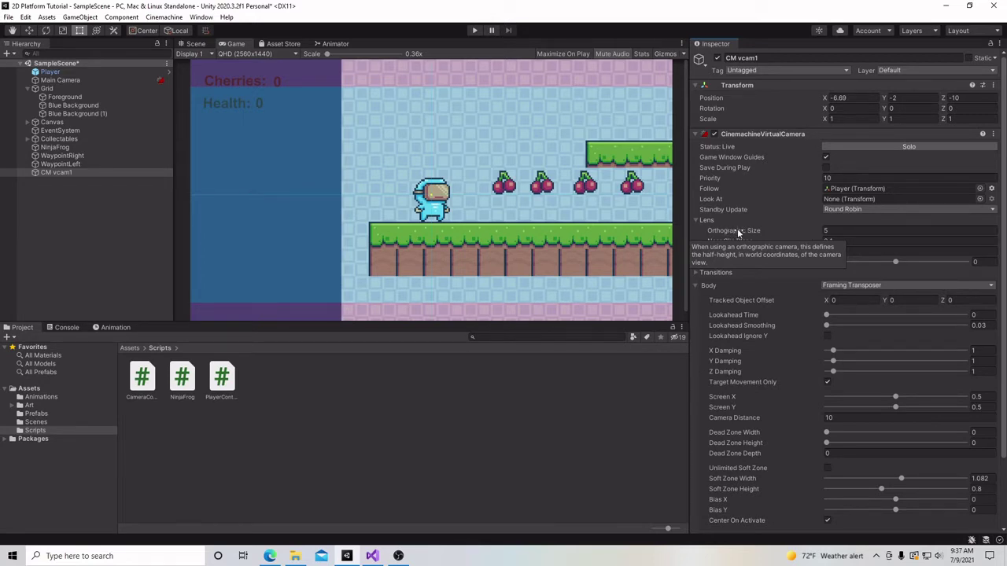
- Set CM vcam1's Lens Orthographic Size to 10
{"action": "left_click", "coordinate": [737, 233]}
{"action": "left_click_drag", "start_coordinate": [736, 233], "coordinate": [826, 238]}
{"action": "type", "text": "10"}
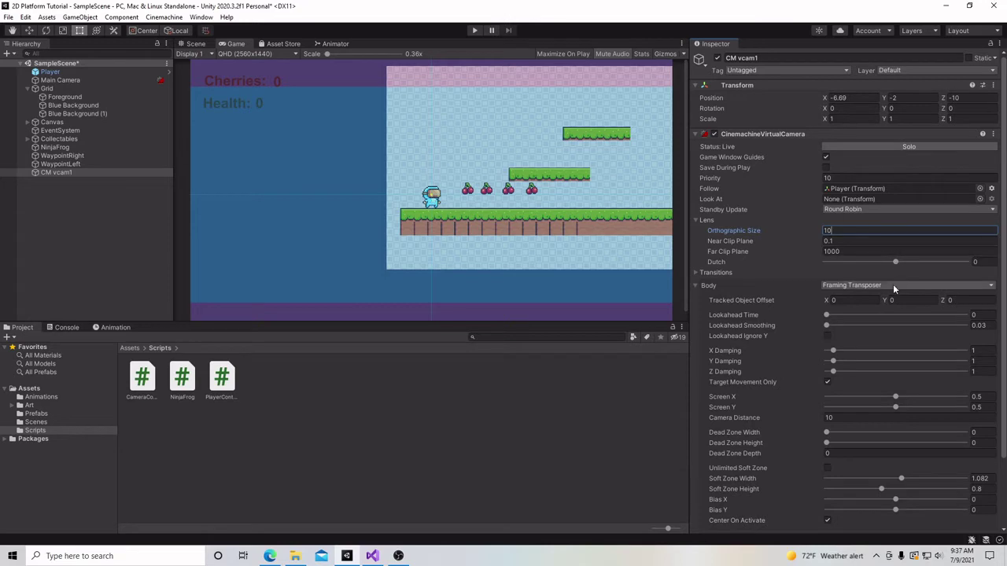
{"action": "scroll", "coordinate": [885, 382], "scroll_direction": "down", "scroll_amount": 3}
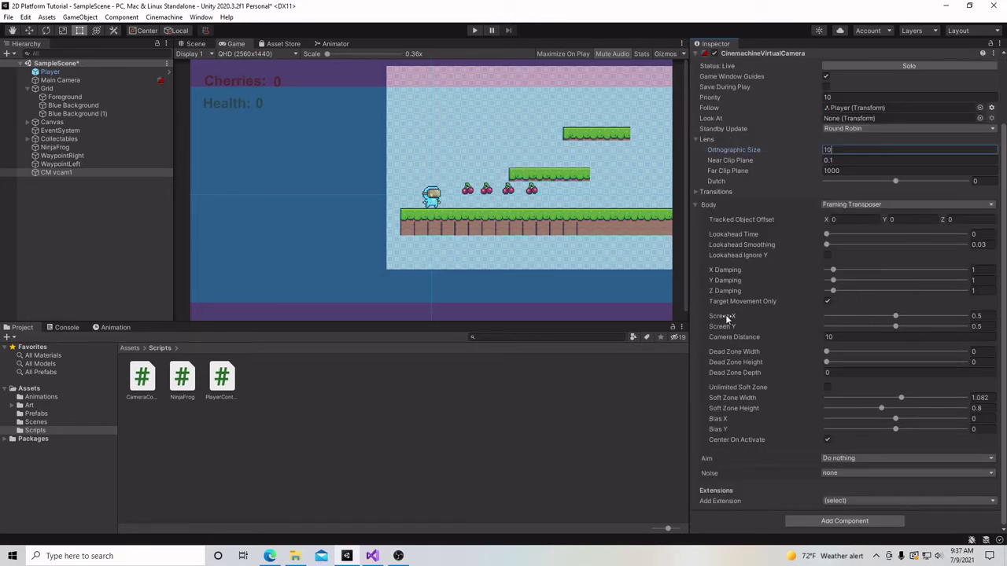
{"action": "mouse_move", "coordinate": [726, 316]}
{"action": "left_mouse_down"}
{"action": "mouse_move", "coordinate": [737, 315]}
{"action": "mouse_move", "coordinate": [707, 316]}
{"action": "mouse_move", "coordinate": [727, 328]}
{"action": "left_mouse_up"}
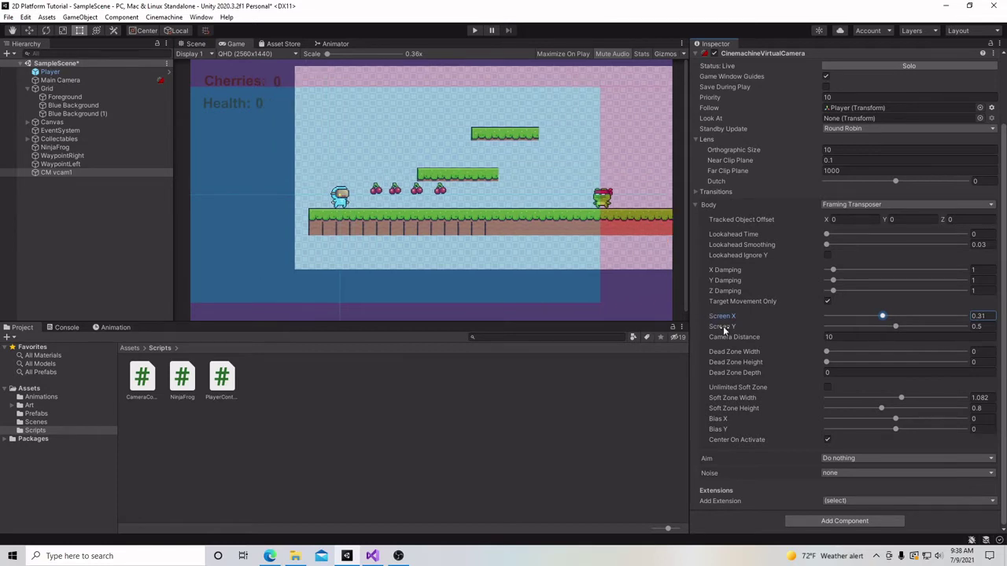
{"action": "left_click", "coordinate": [723, 326]}
{"action": "left_click", "coordinate": [977, 316]}
{"action": "left_click_drag", "start_coordinate": [978, 317], "coordinate": [968, 320]}
{"action": "type", "text": "0.5"}
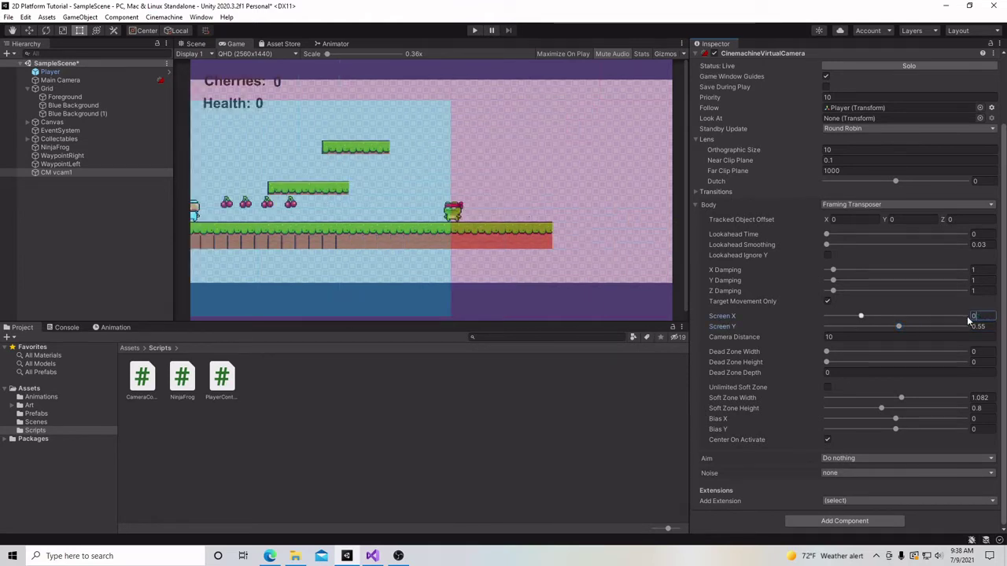
{"action": "left_click", "coordinate": [976, 326]}
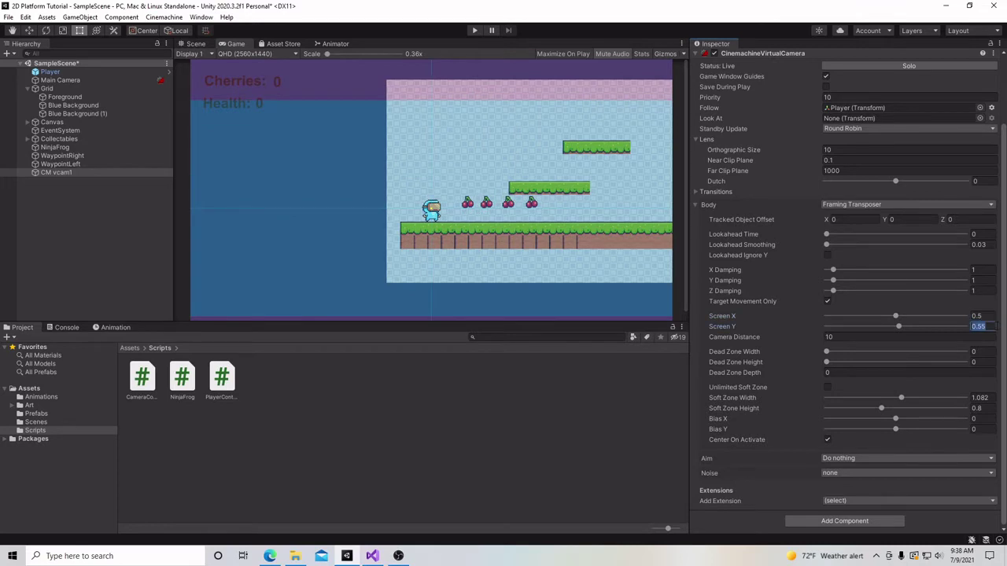
{"action": "type", "text": "0.5"}
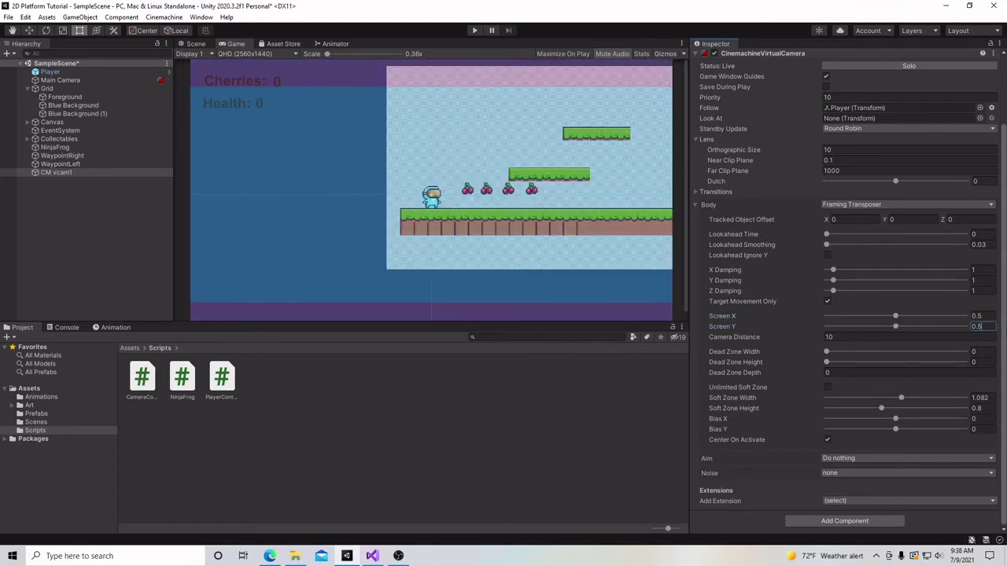
{"action": "left_click", "coordinate": [977, 327]}
- Disable the Blue Background's Sprite Renderer, then reselect CM vcam1
{"action": "left_click", "coordinate": [89, 107]}
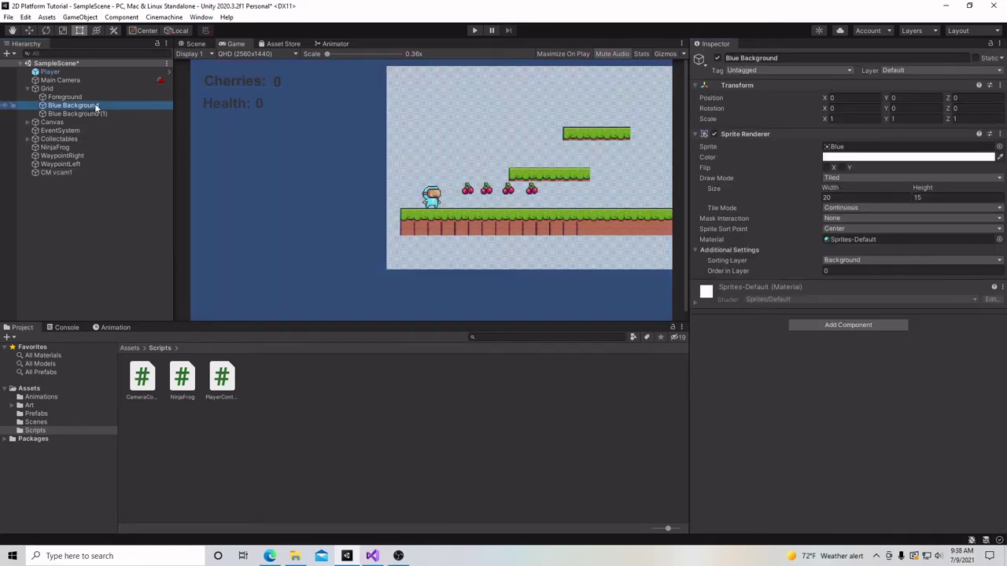
{"action": "left_click", "coordinate": [714, 135]}
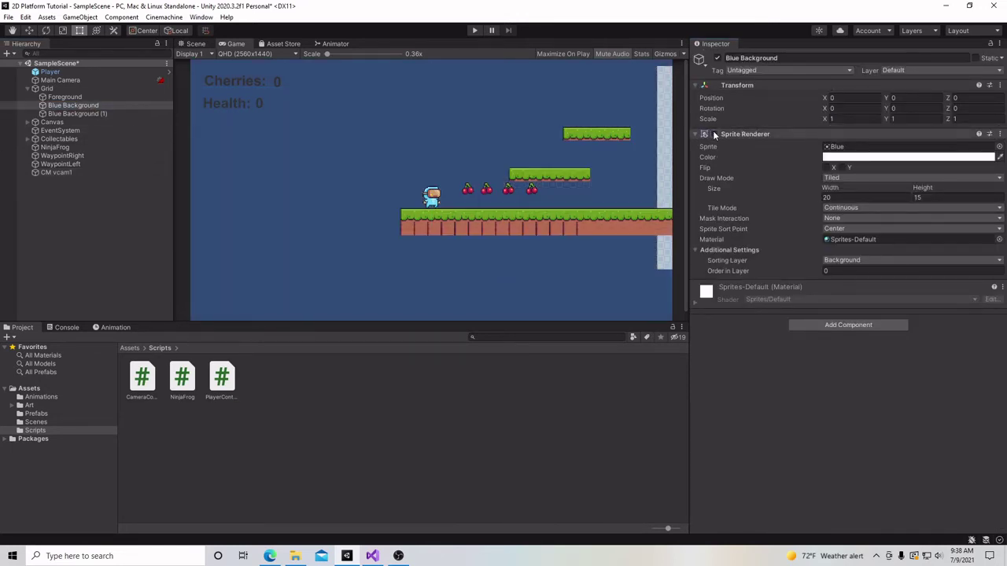
{"action": "left_click", "coordinate": [70, 172]}
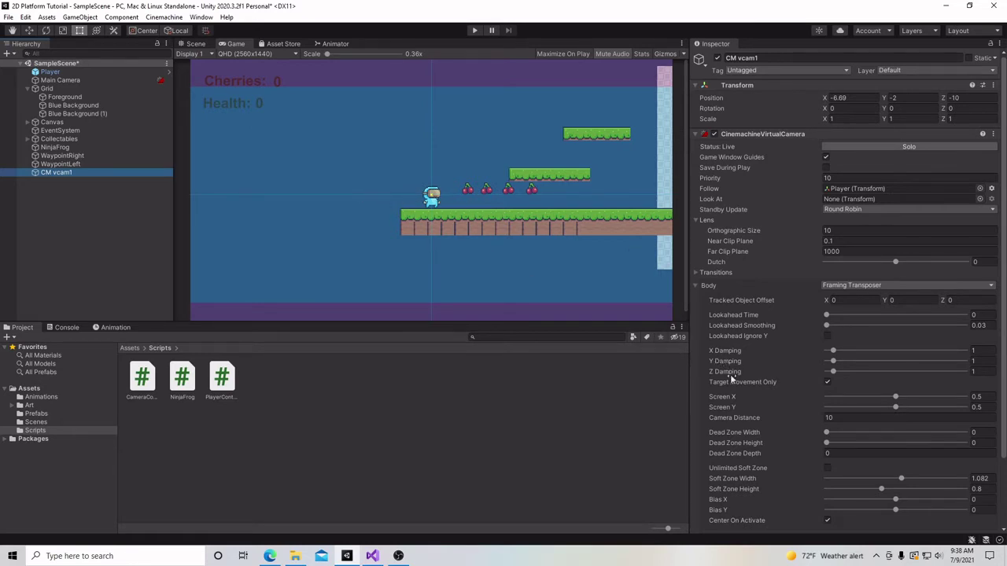
- Set Dead Zone Width to 0.2 and Dead Zone Height to 0.1, then start Play
{"action": "mouse_move", "coordinate": [733, 434]}
{"action": "left_click", "coordinate": [827, 434]}
{"action": "left_click_drag", "start_coordinate": [827, 433], "coordinate": [838, 435]}
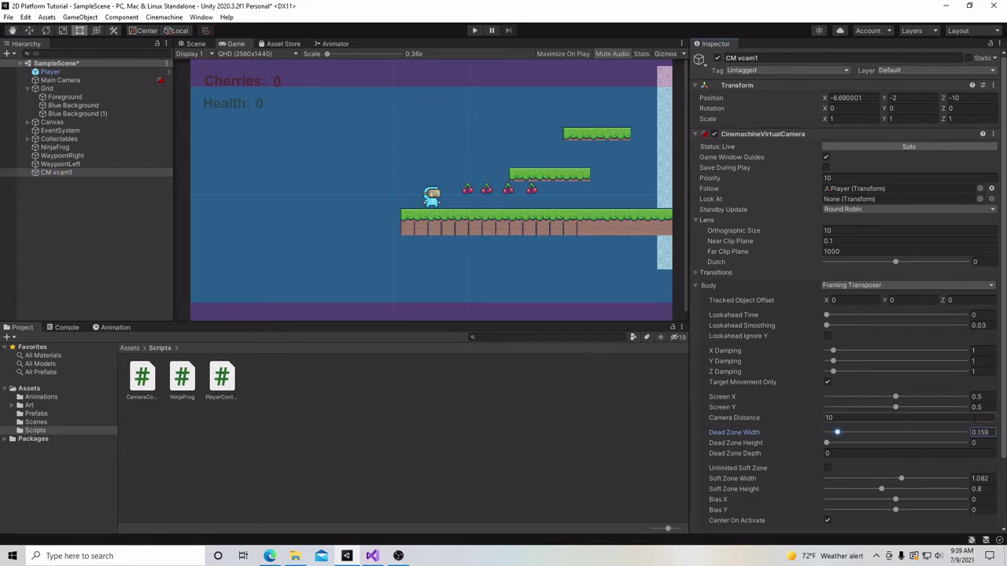
{"action": "left_click", "coordinate": [977, 433]}
{"action": "type", "text": "0.3"}
{"action": "left_click", "coordinate": [975, 444]}
{"action": "type", "text": "0.12"}
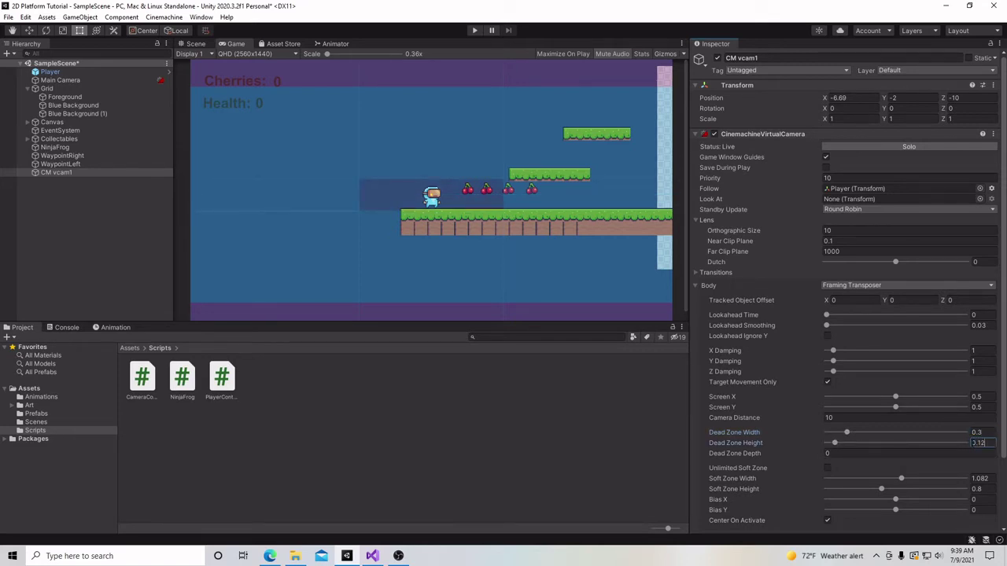
{"action": "key", "text": "BackSpace"}
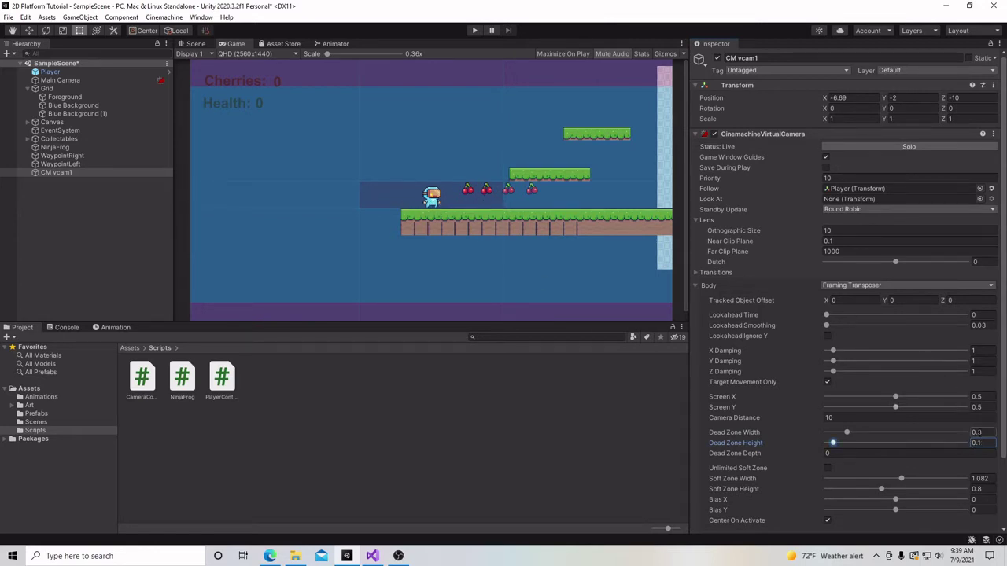
{"action": "left_click", "coordinate": [972, 434]}
{"action": "type", "text": "0.2"}
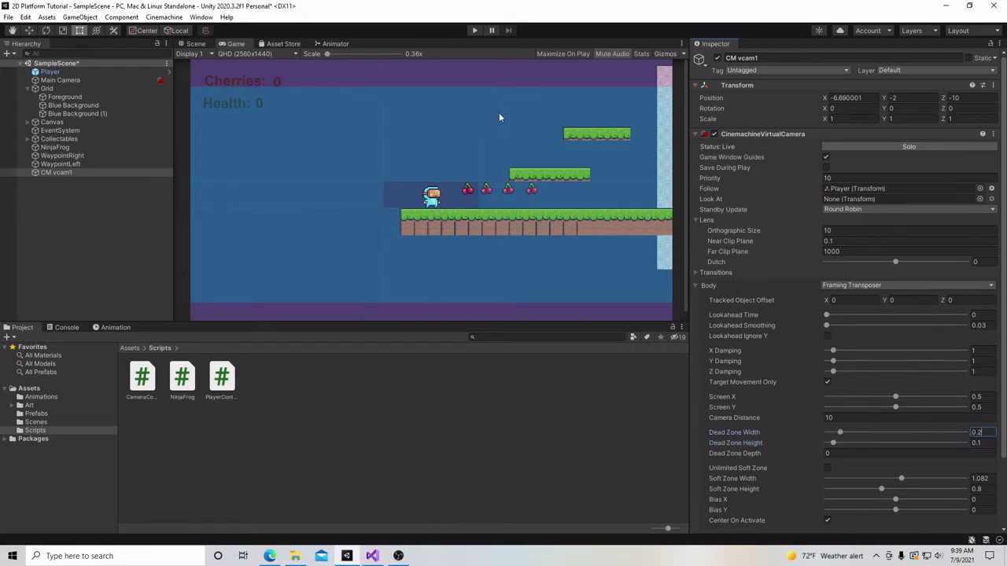
{"action": "left_click", "coordinate": [472, 31]}
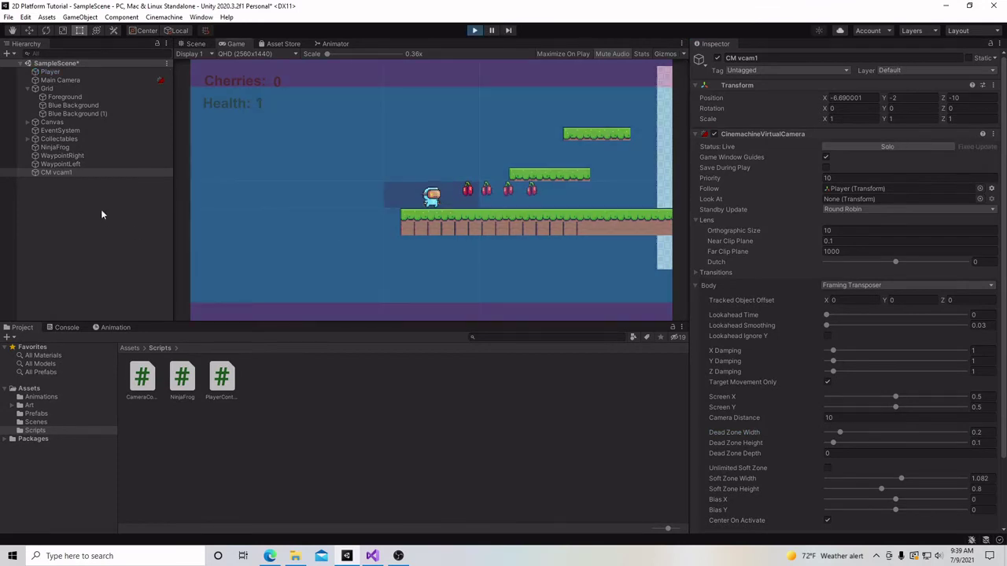
{"action": "left_click", "coordinate": [83, 172]}
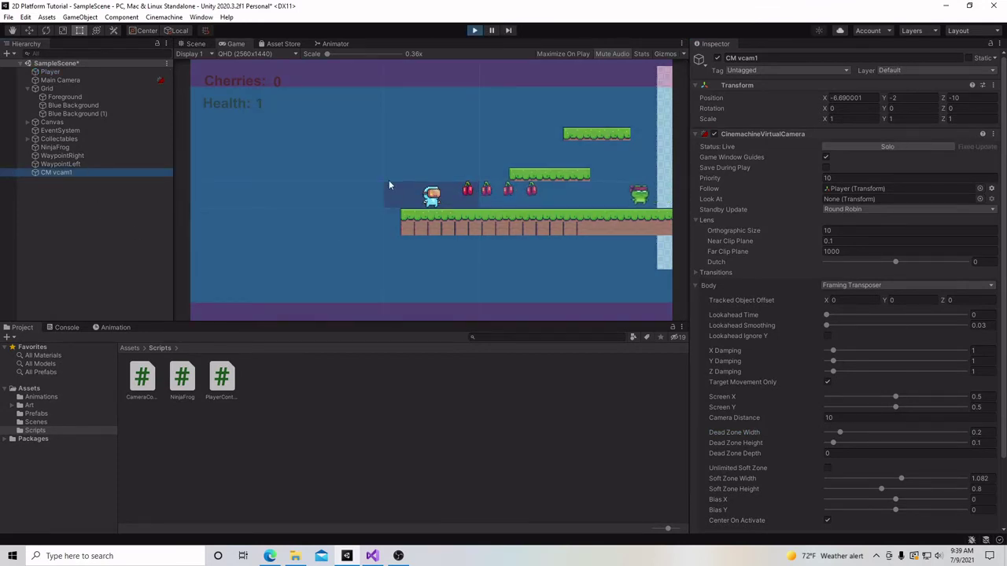
{"action": "left_click", "coordinate": [447, 207]}
{"action": "key", "text": "Right"}
{"action": "key", "text": "Left"}
{"action": "key", "text": "Right"}
{"action": "key", "text": "Left"}
{"action": "key", "text": "Right"}
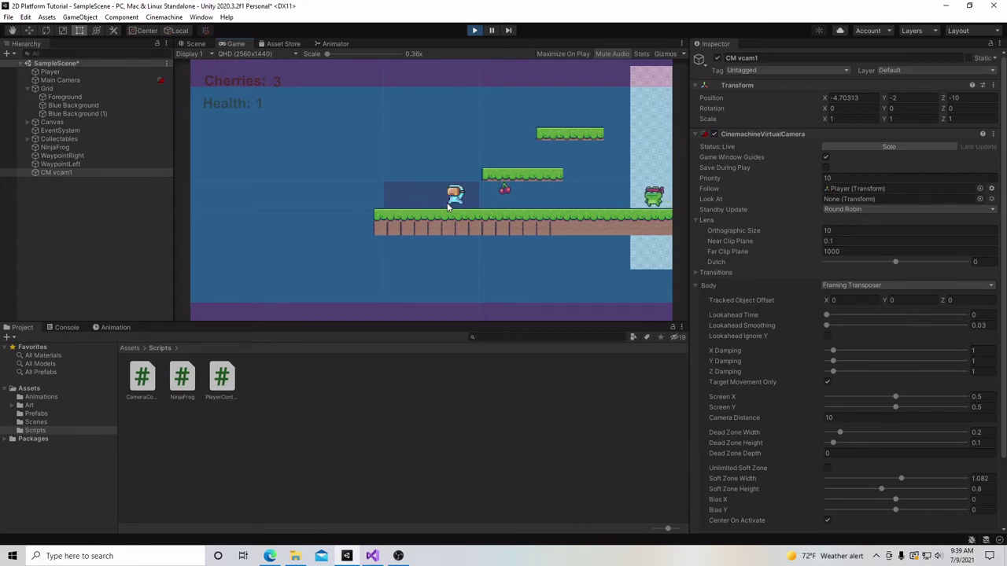
{"action": "key", "text": "Left"}
{"action": "key", "text": "Right"}
{"action": "key", "text": "Left"}
{"action": "key", "text": "Right"}
{"action": "key", "text": "Right"}
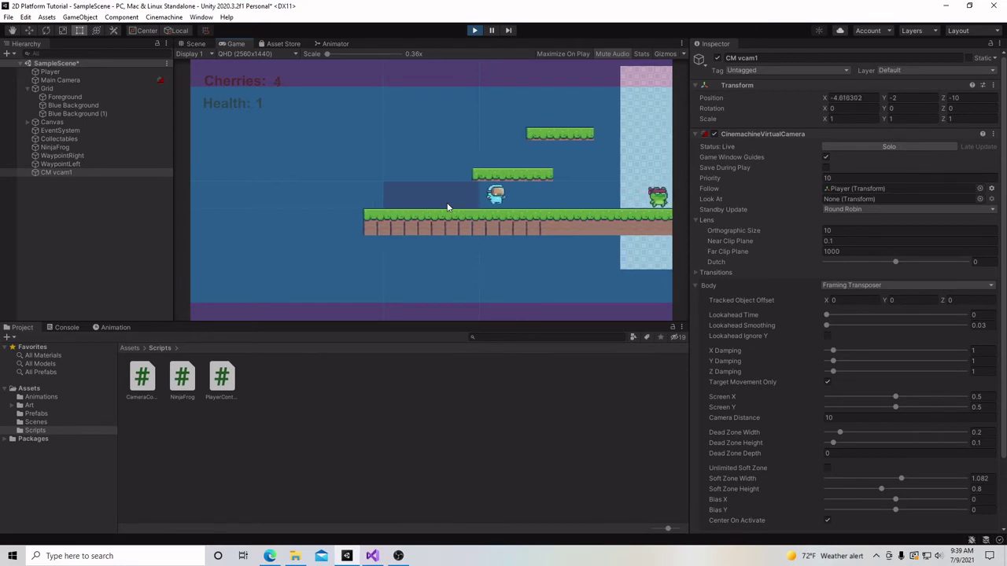
{"action": "key", "text": "Left"}
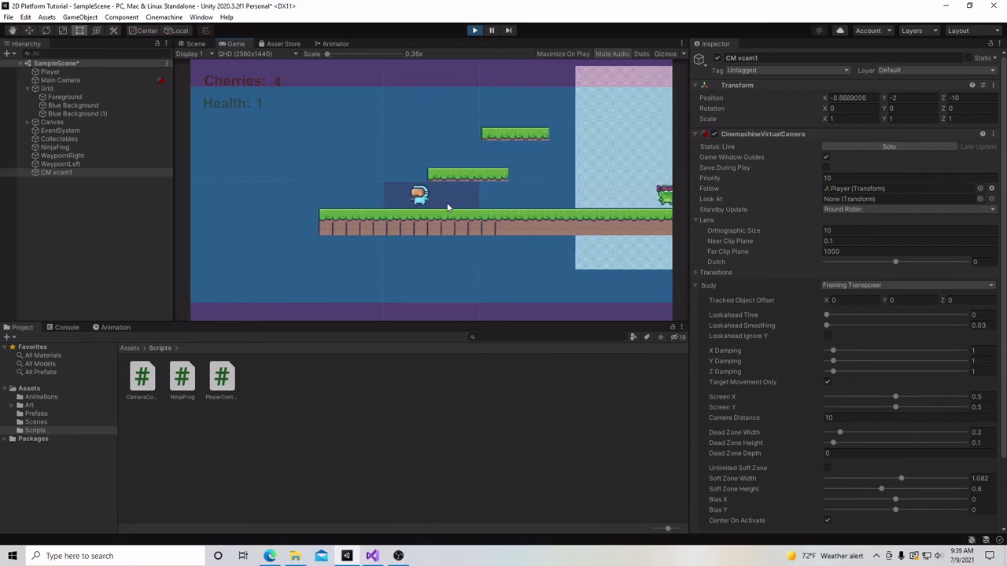
{"action": "key", "text": "Right"}
{"action": "key", "text": "Left"}
{"action": "key", "text": "Right"}
{"action": "key", "text": "Left"}
{"action": "key", "text": "Right"}
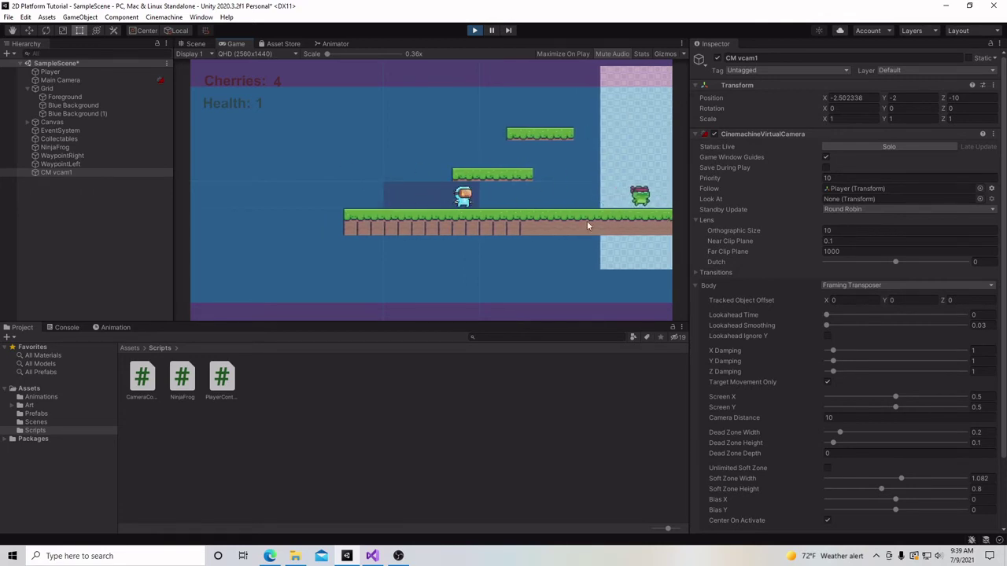
{"action": "key", "text": "Left"}
{"action": "key", "text": "Right"}
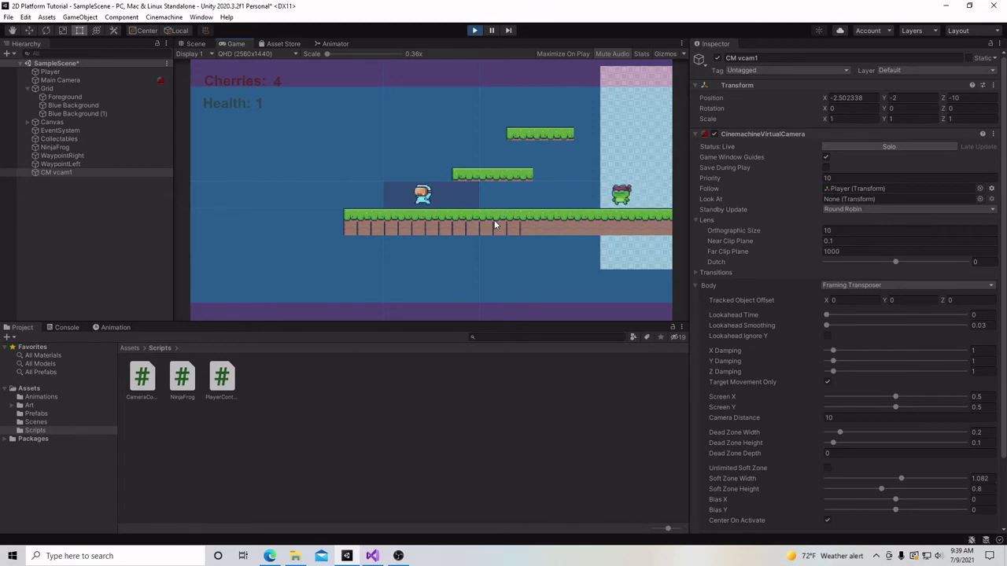
{"action": "key", "text": "Right"}
{"action": "key", "text": "Left"}
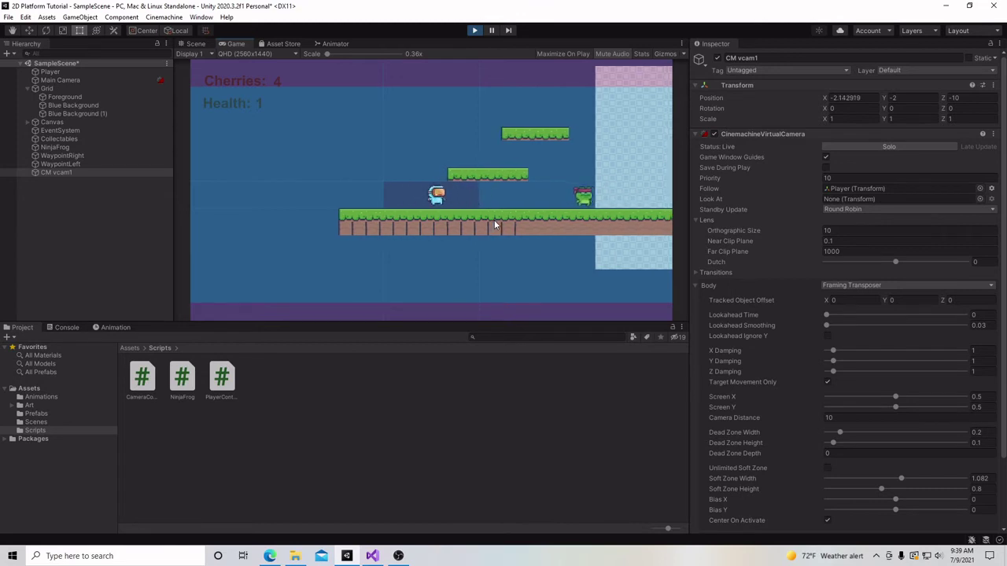
{"action": "key", "text": "Left"}
{"action": "key", "text": "space"}
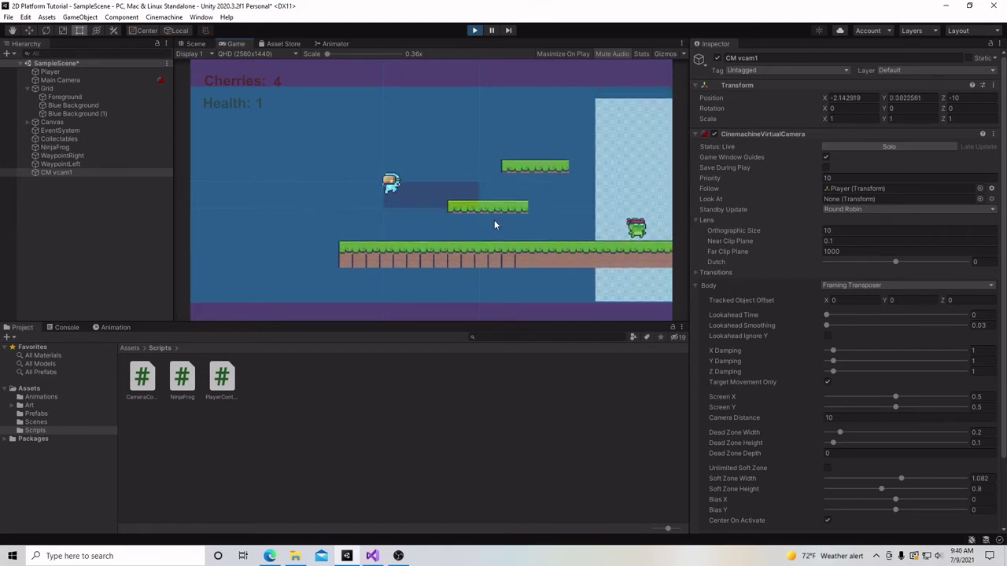
{"action": "key", "text": "space"}
{"action": "key", "text": "Right"}
{"action": "key", "text": "Left"}
{"action": "key", "text": "Right"}
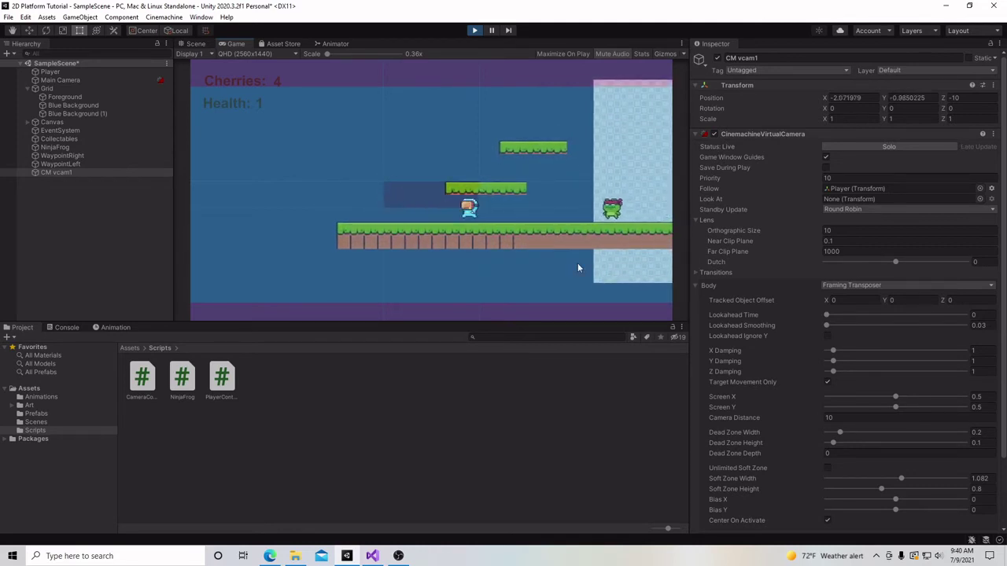
{"action": "key", "text": "Left"}
{"action": "key", "text": "Right"}
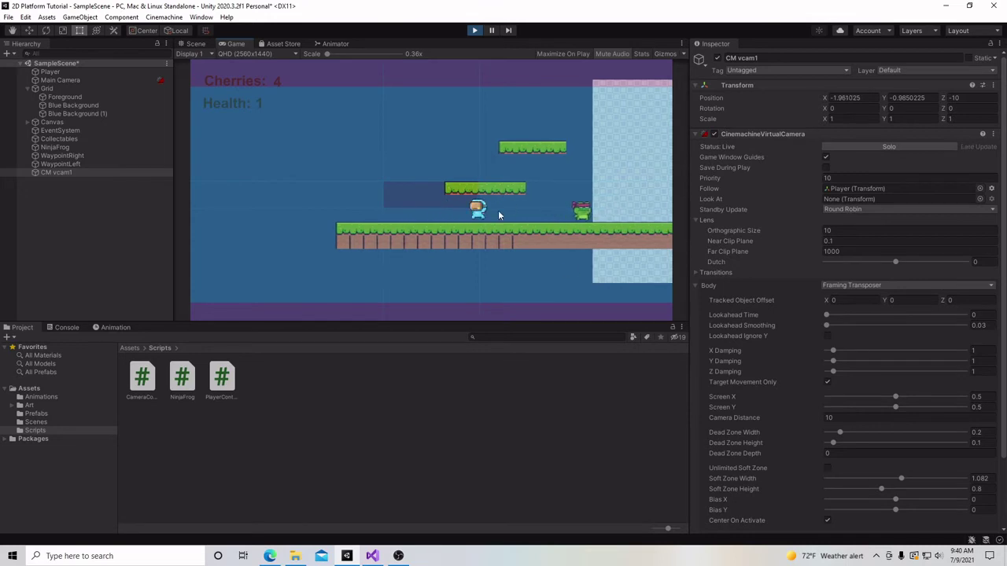
{"action": "key", "text": "Left"}
{"action": "key", "text": "Right"}
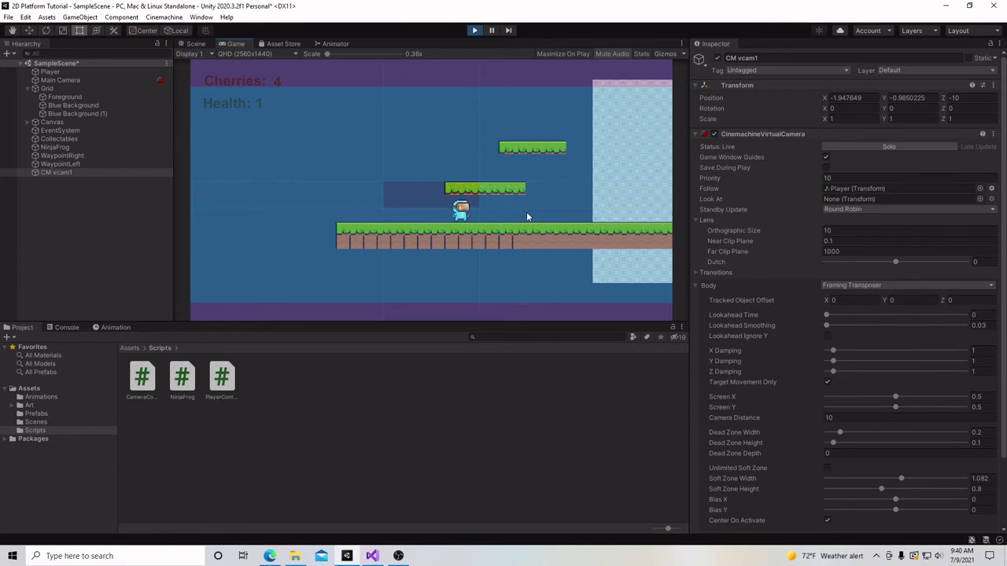
{"action": "key", "text": "Left"}
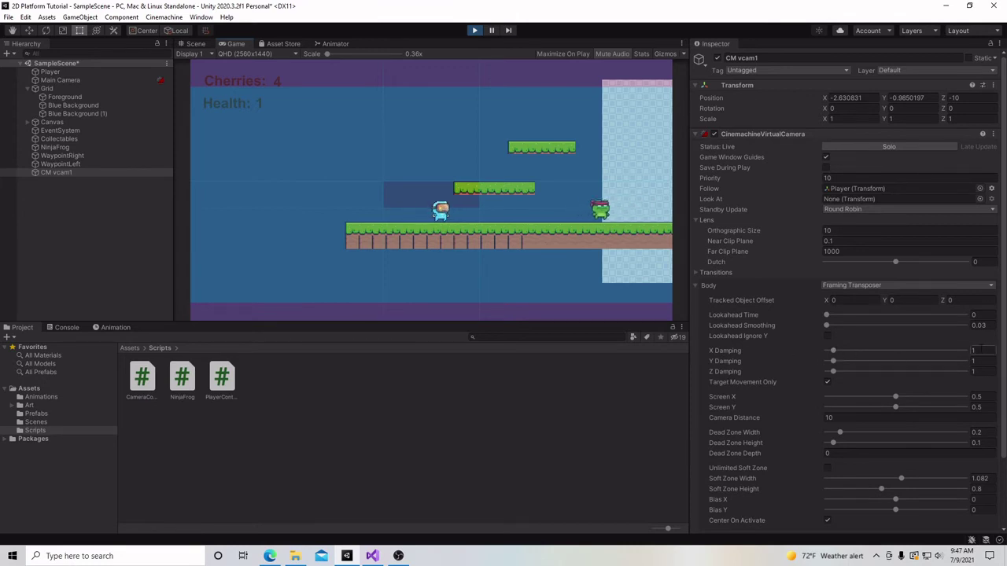
{"action": "left_click_drag", "start_coordinate": [836, 351], "coordinate": [856, 352]}
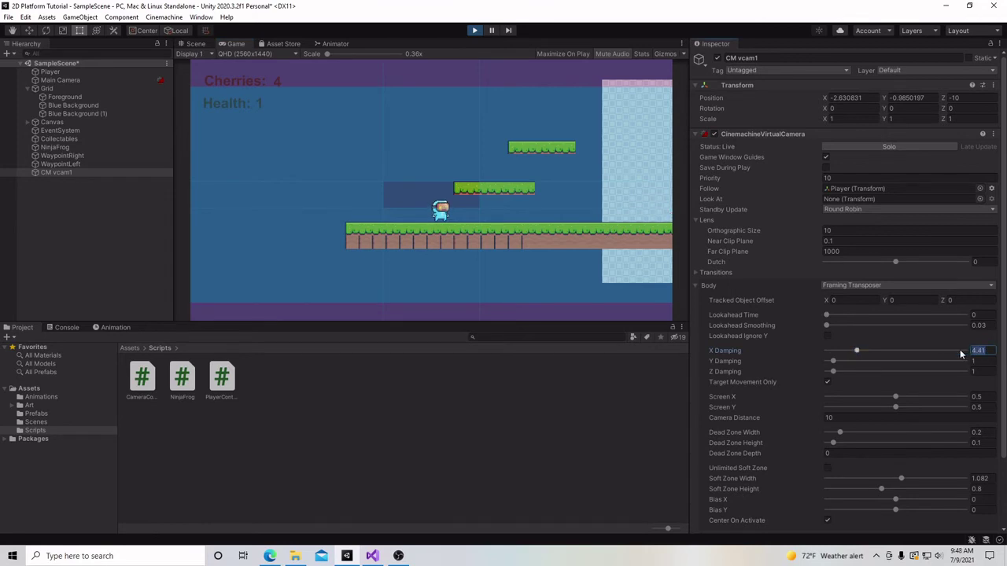
{"action": "type", "text": "5"}
{"action": "left_click", "coordinate": [452, 226]}
{"action": "key", "text": "Right"}
{"action": "key", "text": "Left"}
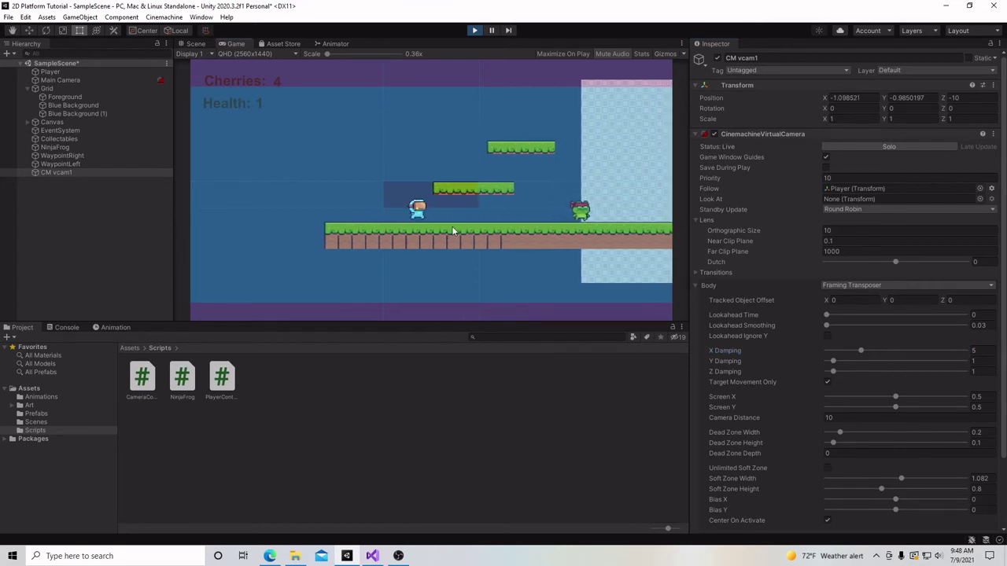
{"action": "key", "text": "Right"}
{"action": "key", "text": "Left"}
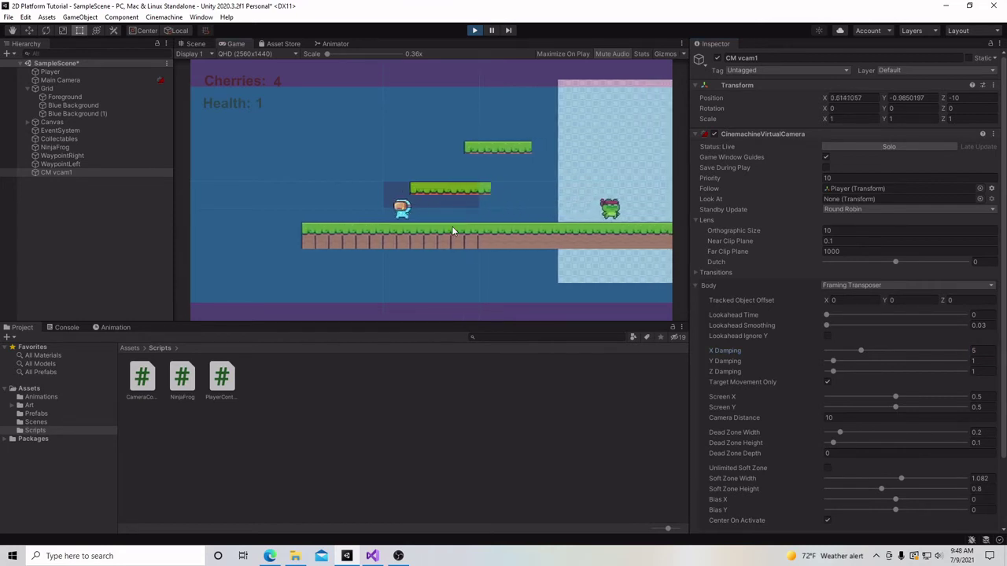
{"action": "key", "text": "Right"}
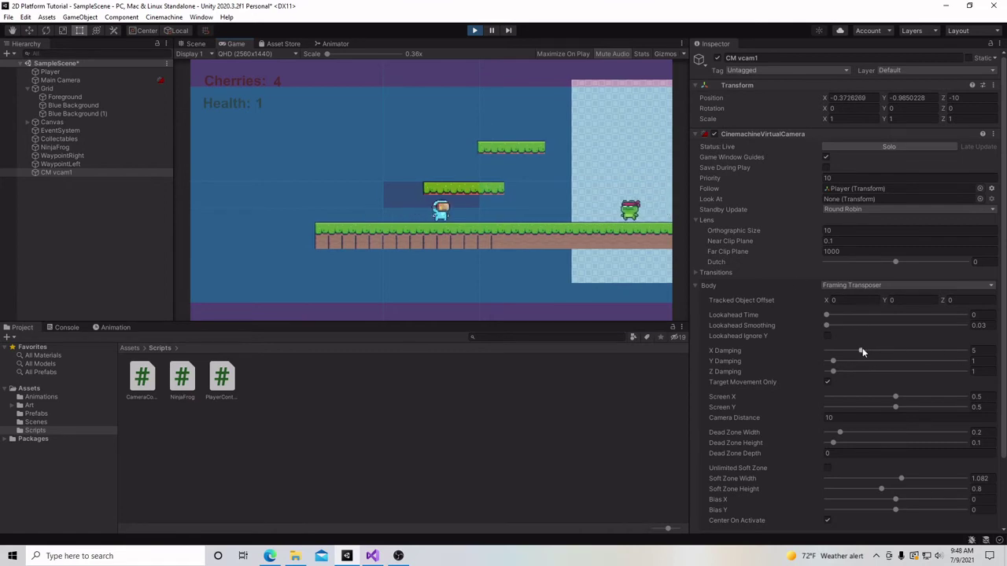
{"action": "left_click_drag", "start_coordinate": [861, 351], "coordinate": [858, 351]}
{"action": "left_click", "coordinate": [959, 348]}
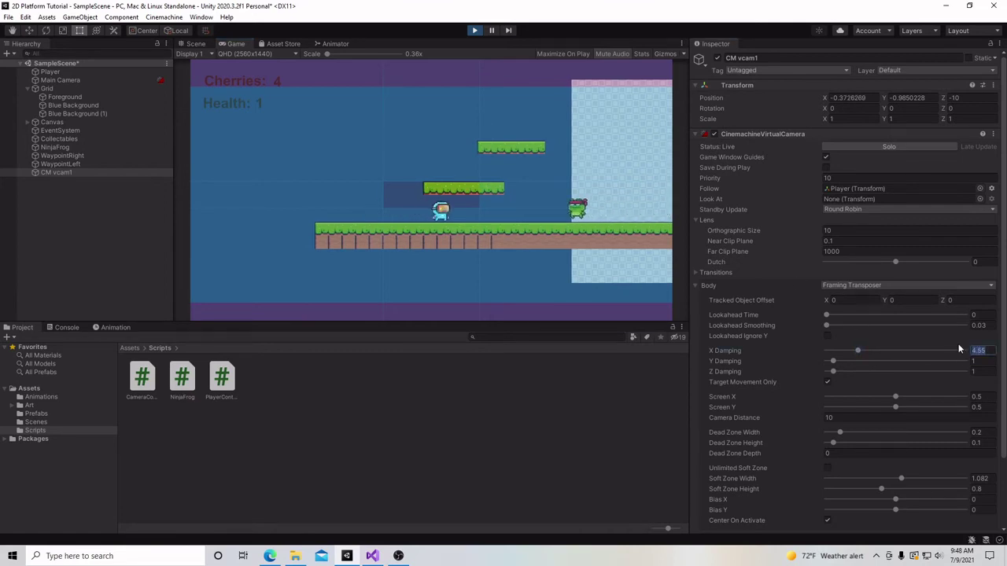
{"action": "type", "text": "1"}
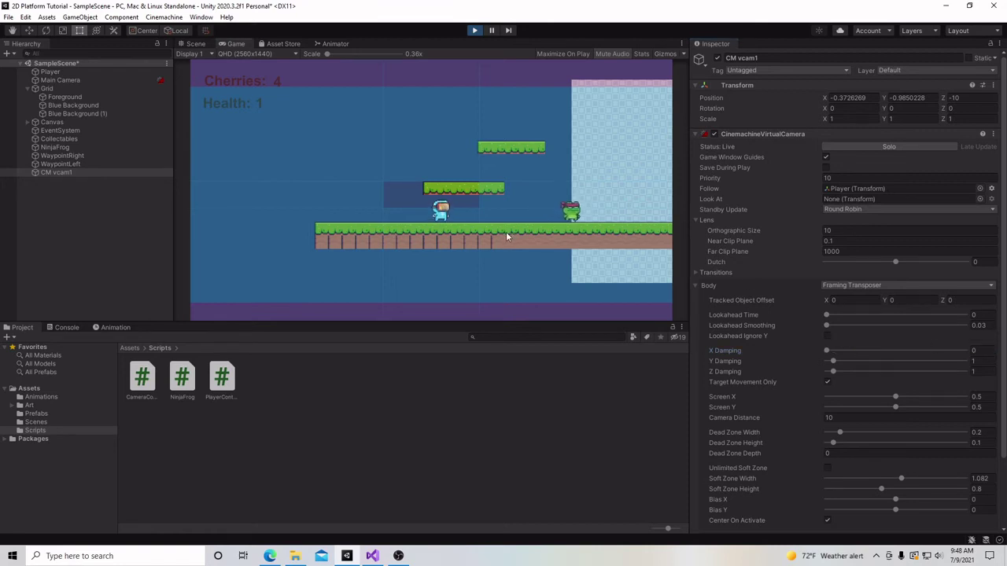
{"action": "key", "text": "Left"}
{"action": "key", "text": "Right"}
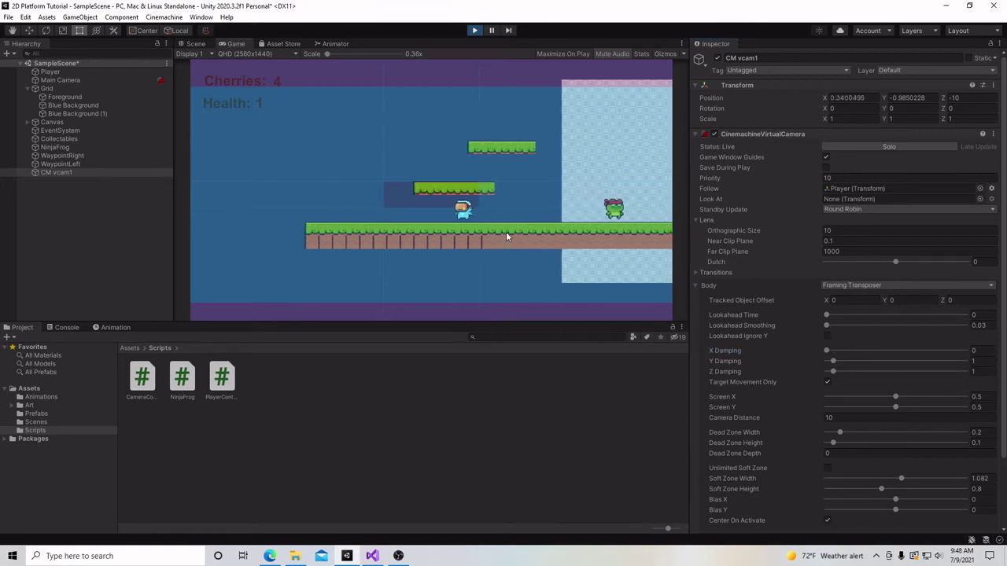
{"action": "key", "text": "Left"}
{"action": "key", "text": "Right"}
{"action": "key", "text": "Right"}
{"action": "key", "text": "Left"}
{"action": "key", "text": "Right"}
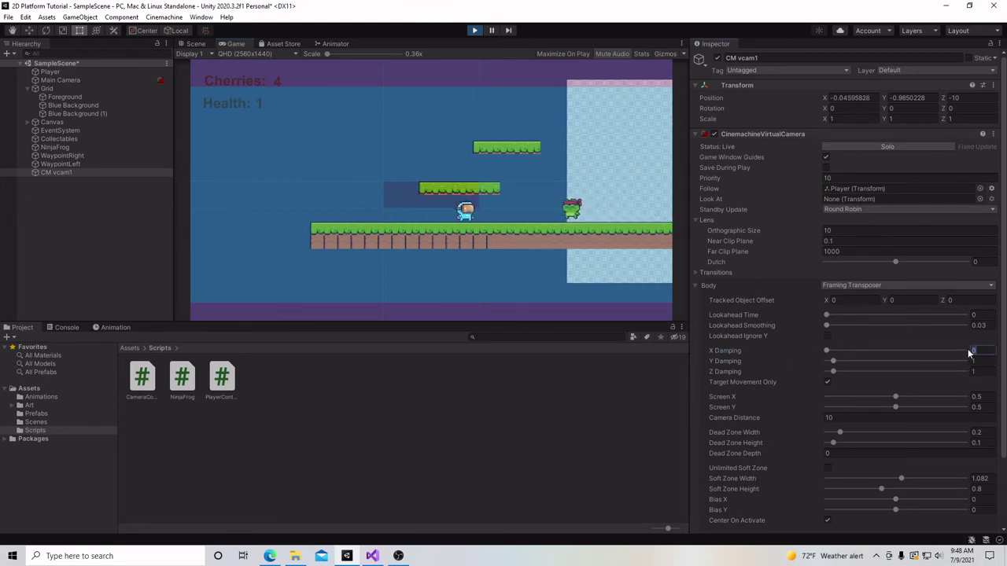
{"action": "left_click", "coordinate": [969, 353]}
{"action": "type", "text": "1"}
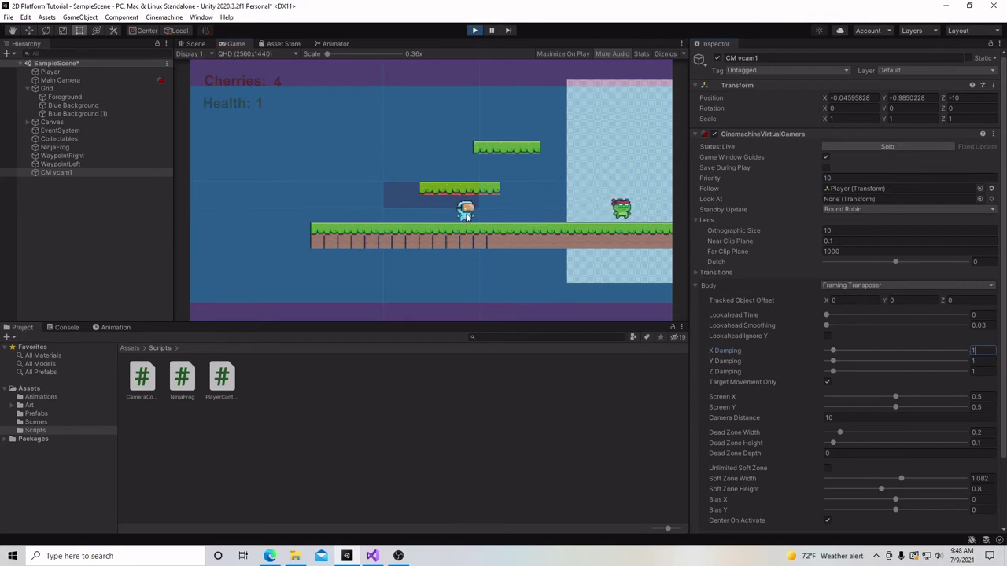
{"action": "left_click", "coordinate": [467, 217]}
{"action": "key", "text": "Right"}
{"action": "key", "text": "Left"}
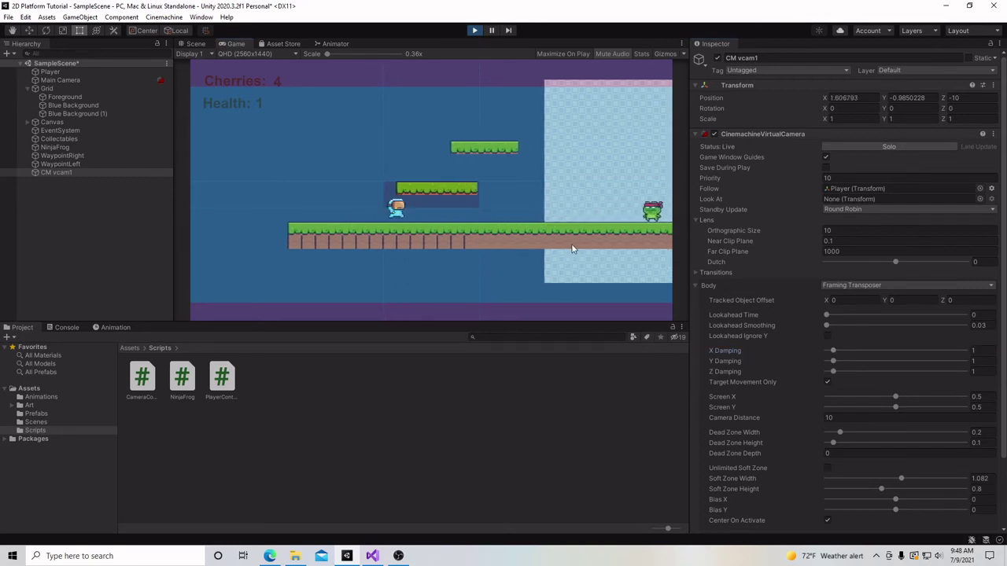
{"action": "key", "text": "Right"}
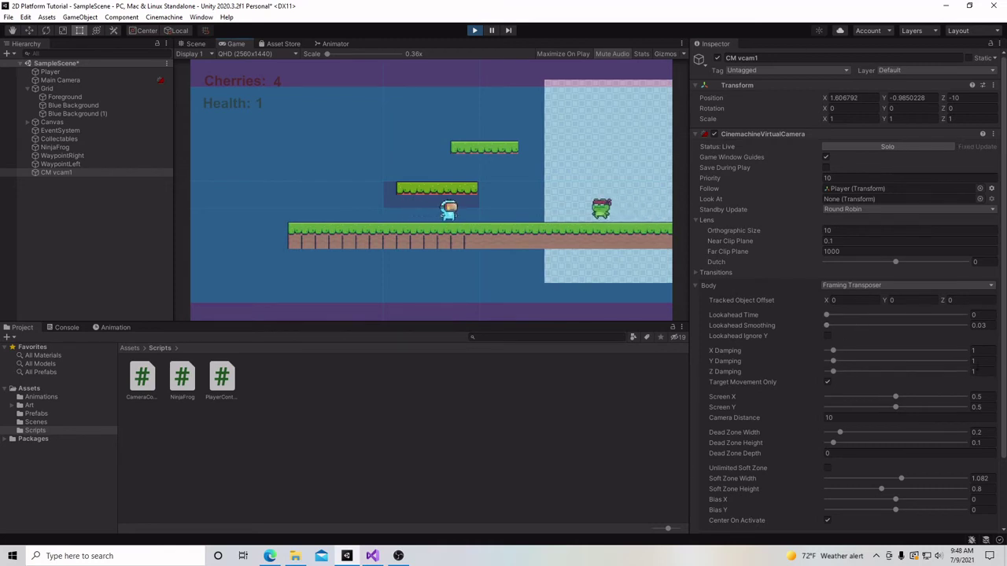
{"action": "type", "text": "5"}
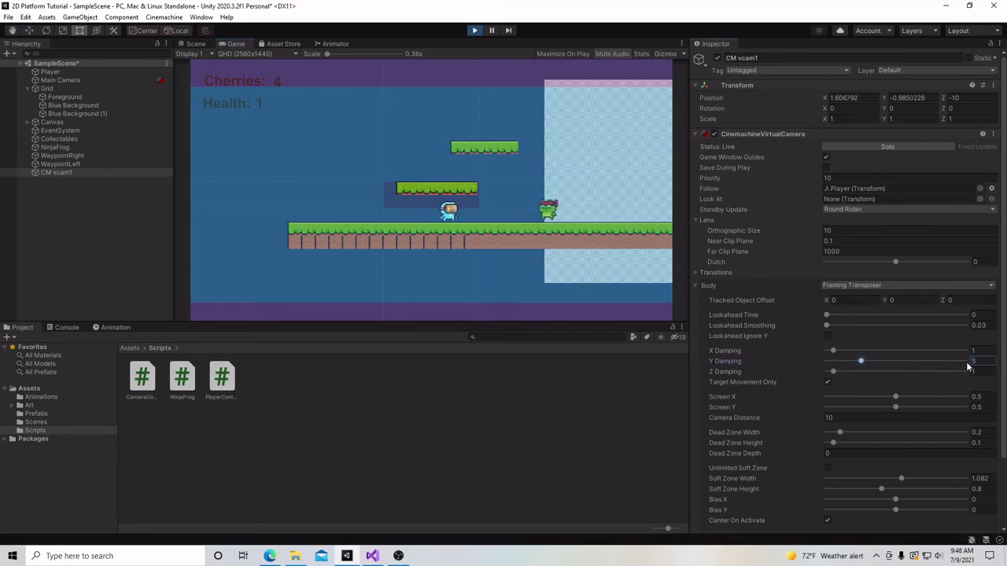
{"action": "left_click", "coordinate": [471, 244]}
{"action": "key", "text": "Left"}
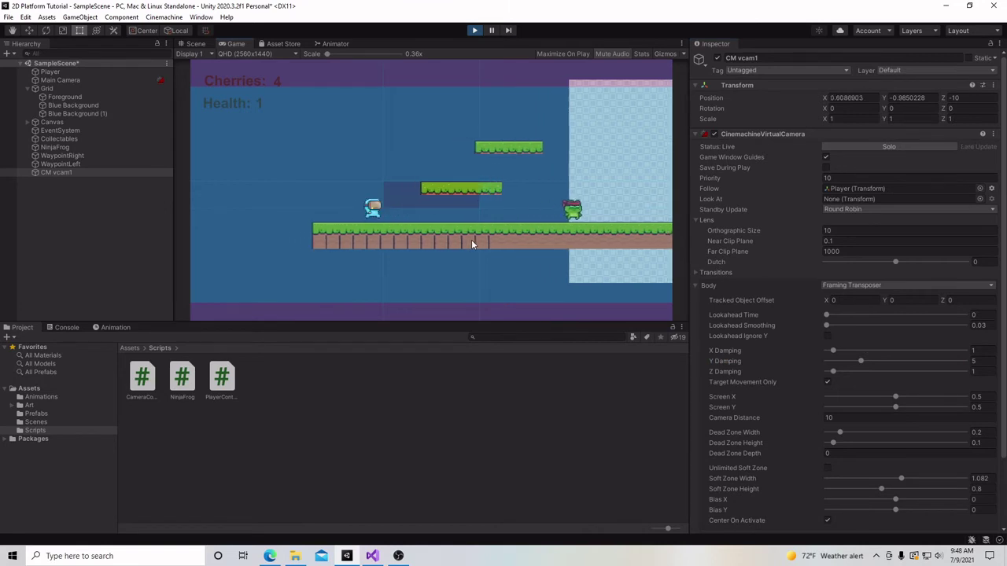
{"action": "key", "text": "space"}
{"action": "key", "text": "space"}
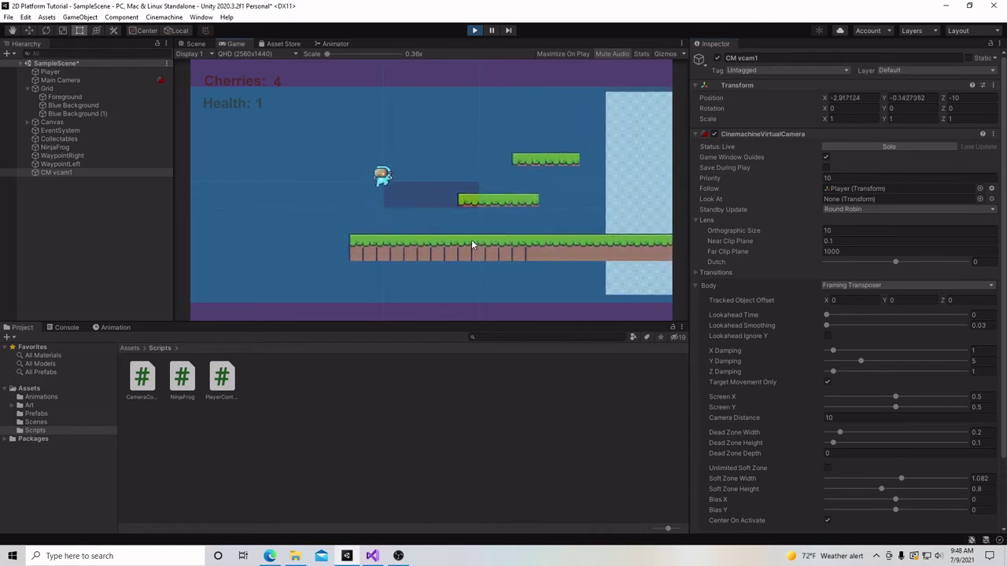
{"action": "key", "text": "space"}
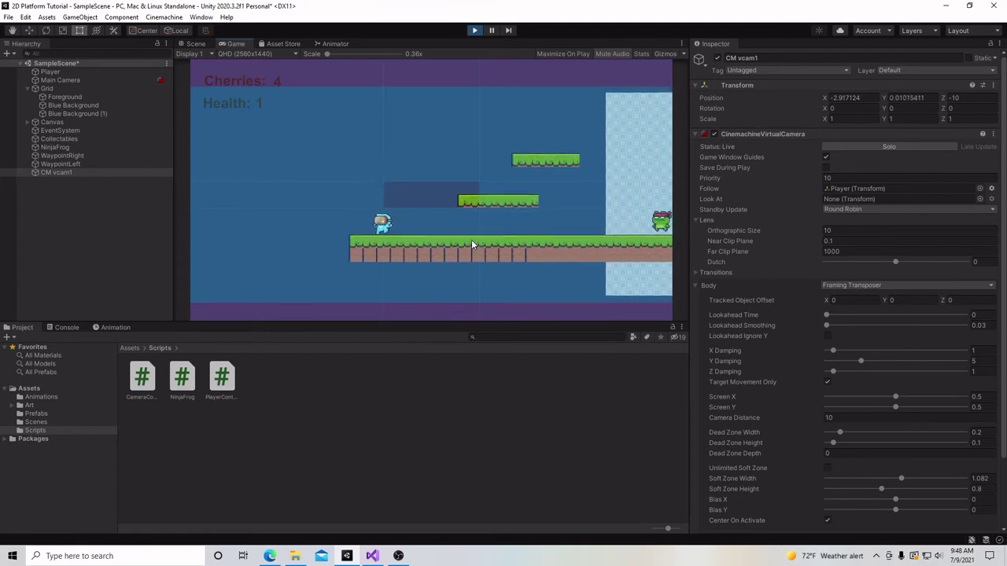
{"action": "key", "text": "space"}
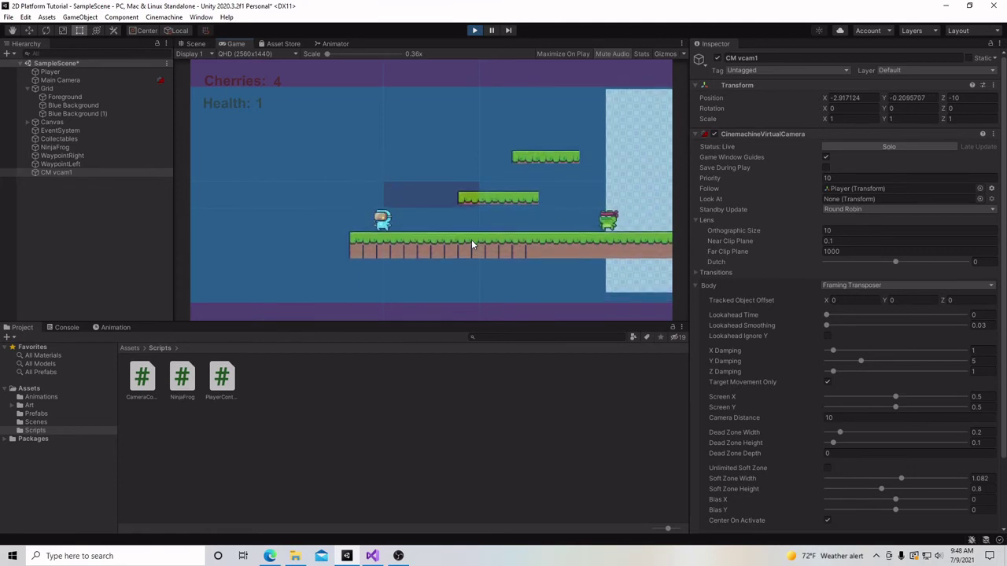
{"action": "key", "text": "Right"}
{"action": "key", "text": "Left"}
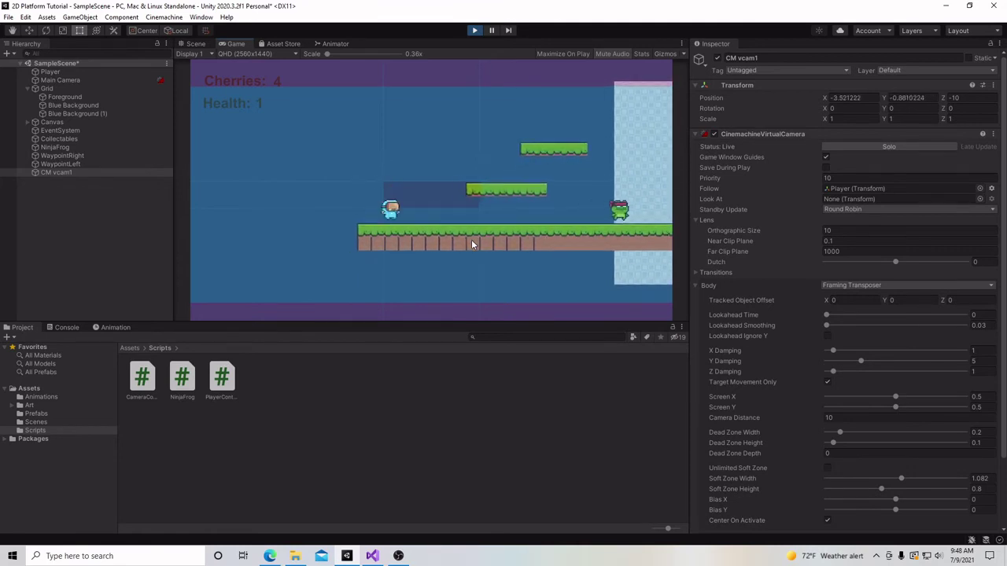
{"action": "key", "text": "space"}
{"action": "key", "text": "Right"}
{"action": "key", "text": "space"}
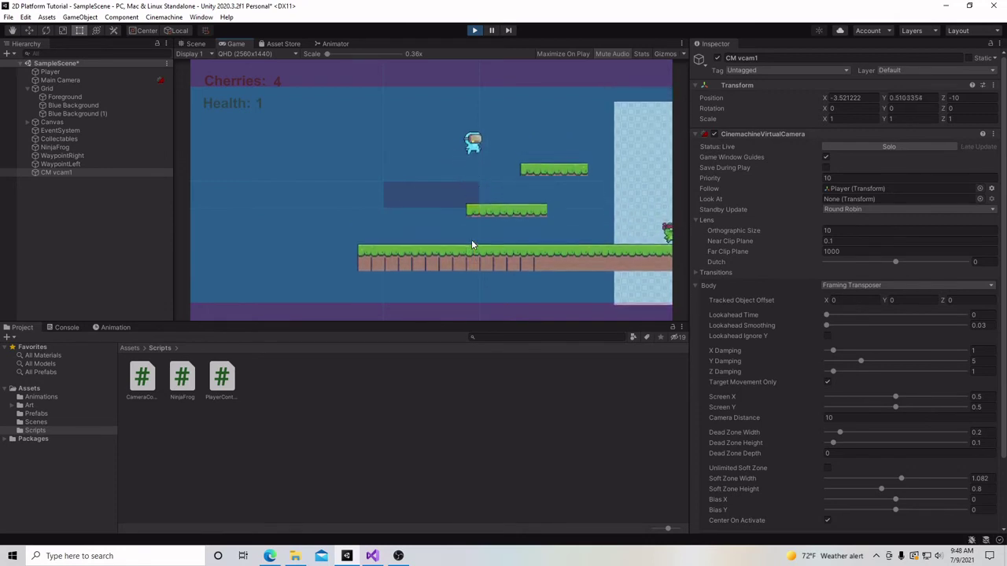
{"action": "key", "text": "space"}
{"action": "key", "text": "Right"}
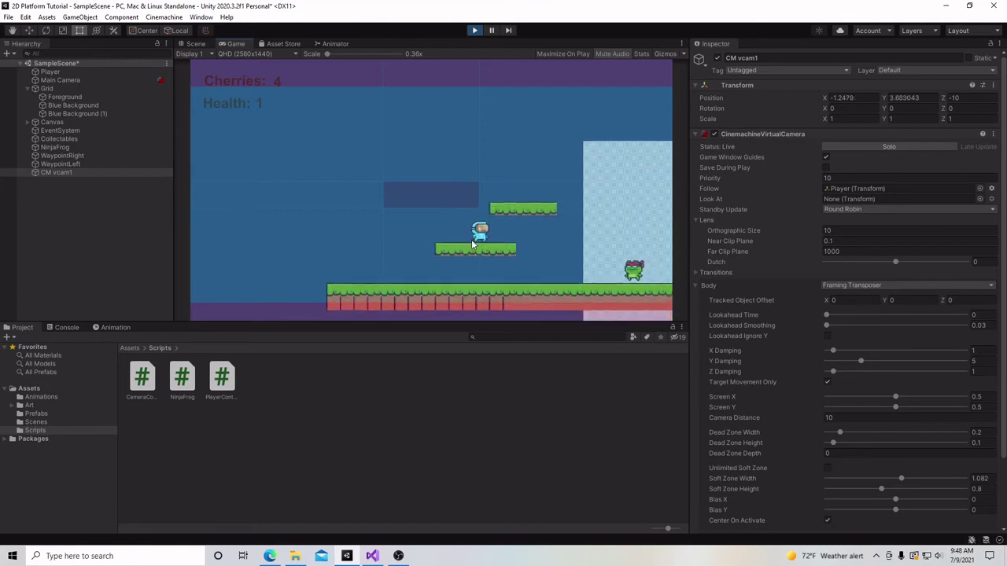
{"action": "key", "text": "space"}
{"action": "key", "text": "space"}
{"action": "key", "text": "Left"}
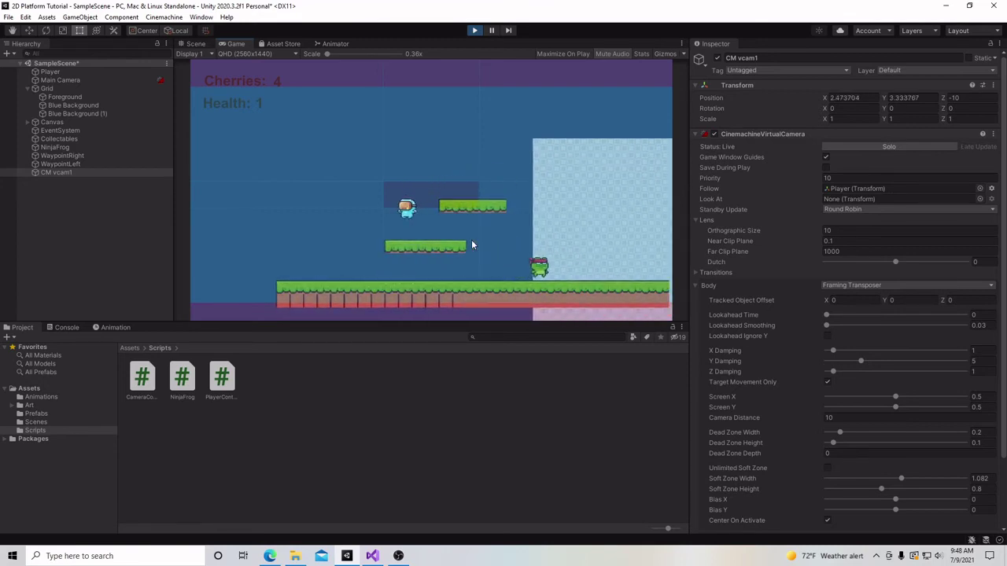
{"action": "key", "text": "Left"}
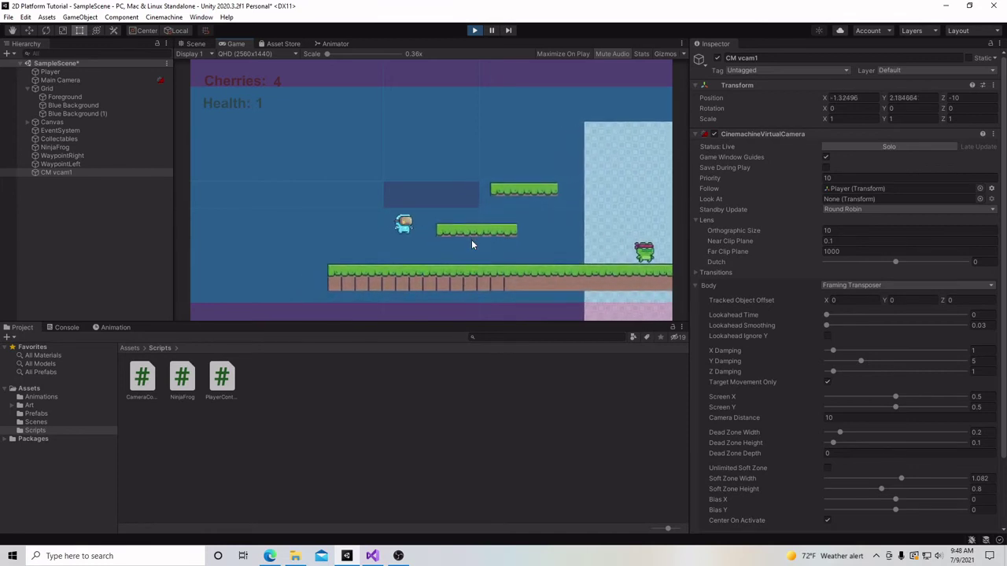
{"action": "key", "text": "Right"}
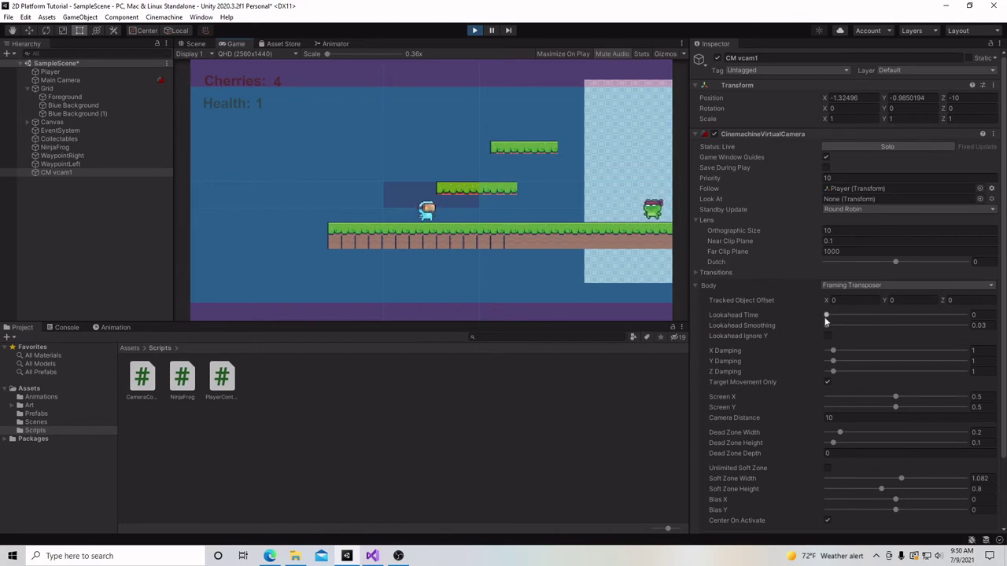
- Raise Lookahead Time to 1 and run the player left and right to test it
{"action": "left_click_drag", "start_coordinate": [826, 315], "coordinate": [974, 317]}
{"action": "key", "text": "Right"}
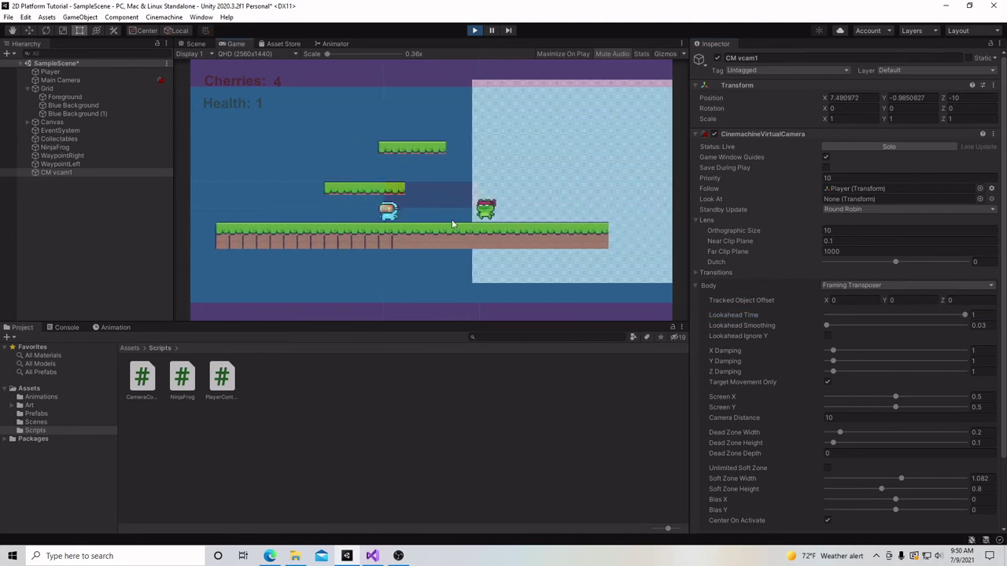
{"action": "key", "text": "Left"}
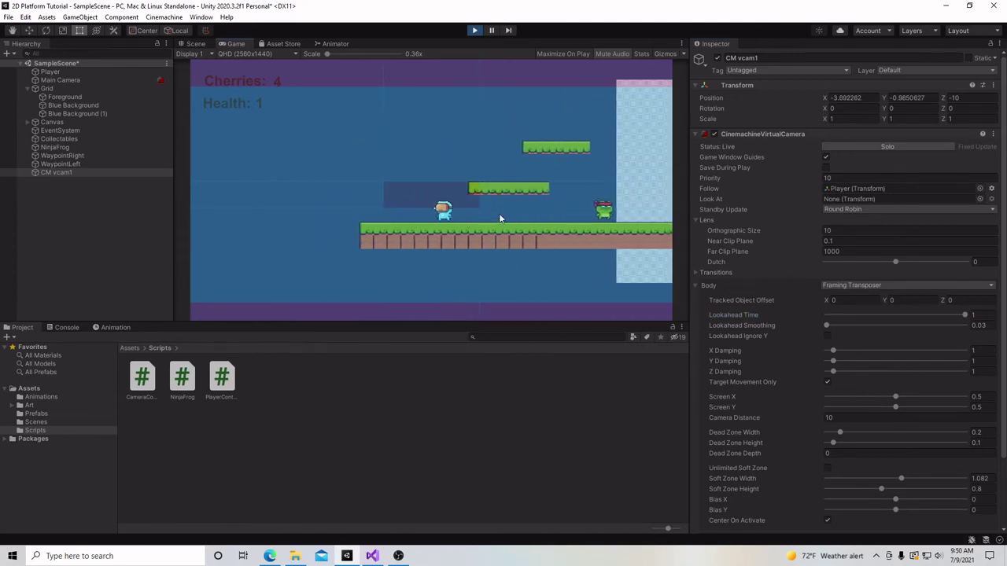
{"action": "key", "text": "Right"}
{"action": "key", "text": "Left"}
{"action": "key", "text": "Right"}
{"action": "key", "text": "Left"}
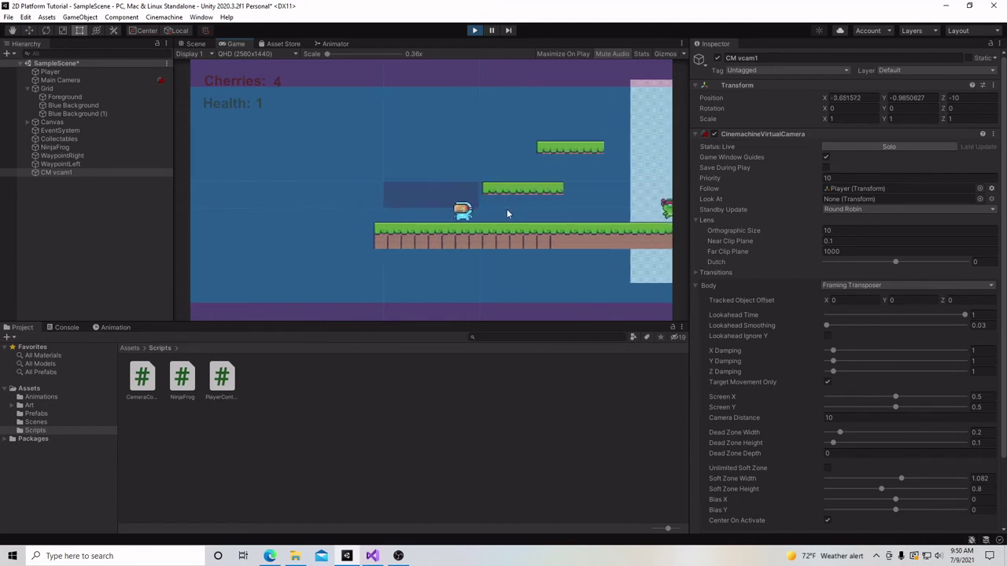
{"action": "key", "text": "Right"}
{"action": "key", "text": "Left"}
{"action": "key", "text": "Right"}
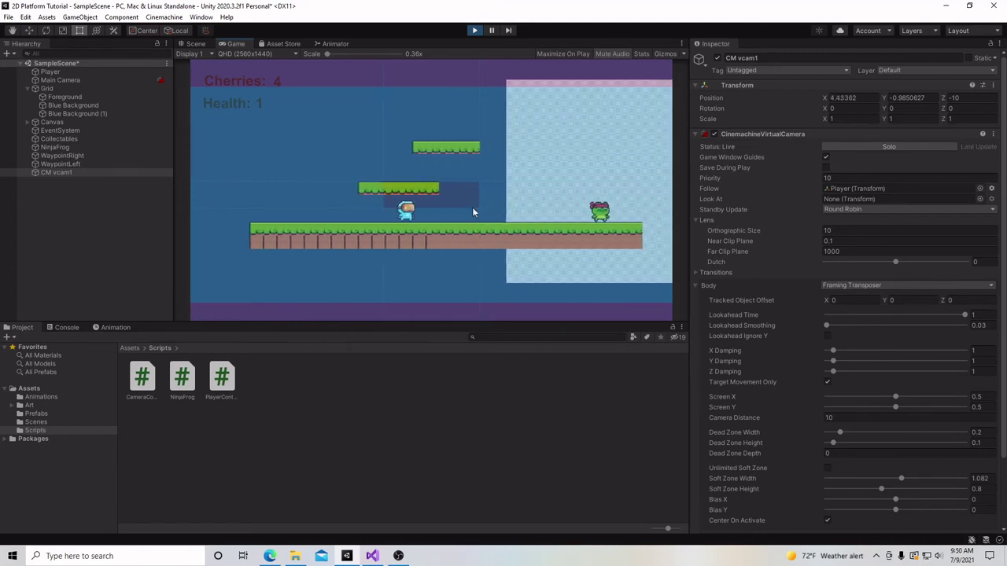
{"action": "key", "text": "Left"}
{"action": "key", "text": "Right"}
{"action": "key", "text": "Left"}
- Keep running the player back and forth to watch the camera lead ahead
{"action": "key", "text": "Right"}
{"action": "key", "text": "Left"}
{"action": "key", "text": "Right"}
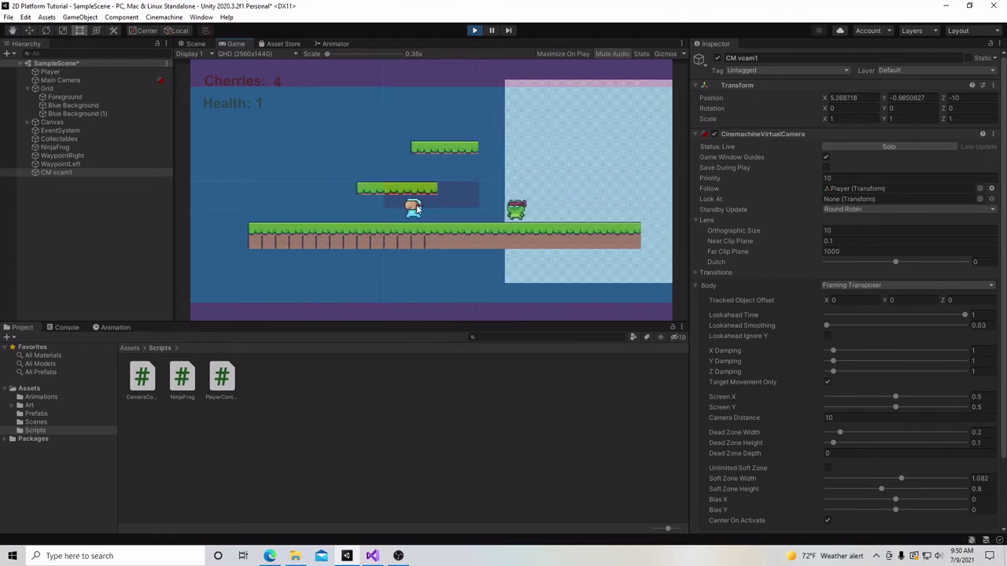
{"action": "key", "text": "Left"}
{"action": "key", "text": "Right"}
{"action": "key", "text": "Left"}
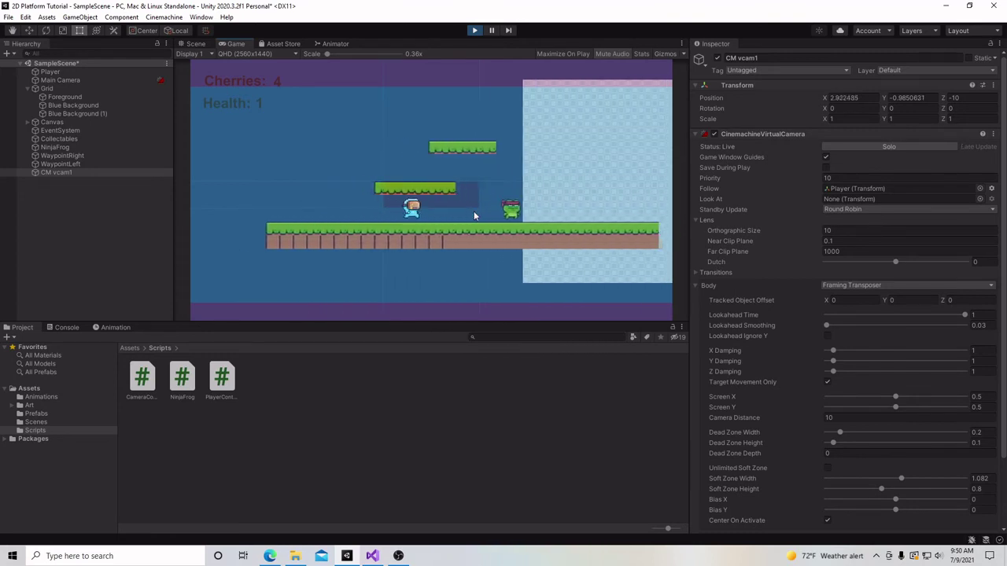
{"action": "key", "text": "Right"}
{"action": "key", "text": "Left"}
{"action": "key", "text": "Right"}
{"action": "key", "text": "Left"}
{"action": "key", "text": "Right"}
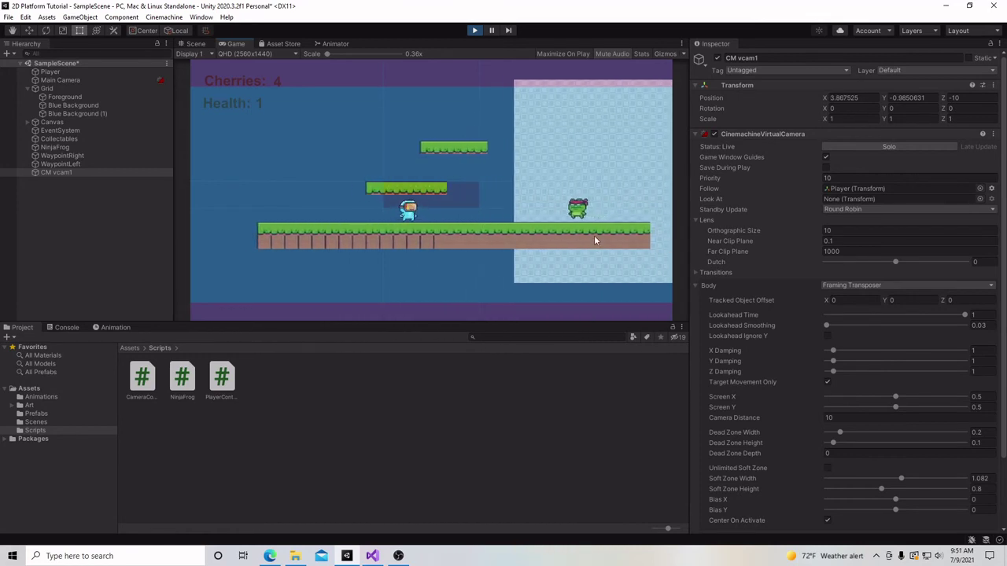
{"action": "key", "text": "Left"}
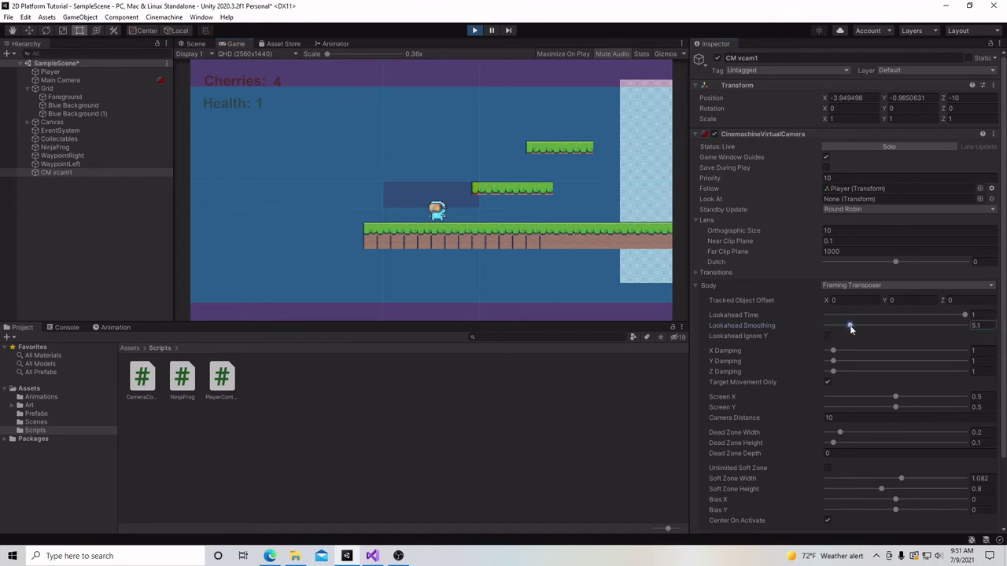
- Set Lookahead Smoothing to 10 and walk the Player right and left to test it
{"action": "type", "text": "10"}
{"action": "key", "text": "Return"}
{"action": "key", "text": "Right"}
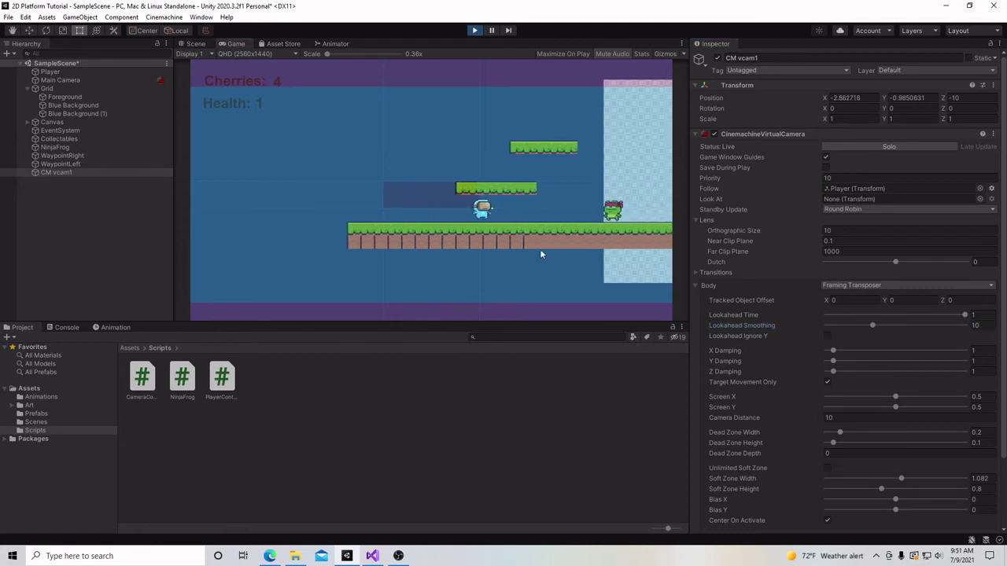
{"action": "key", "text": "Left"}
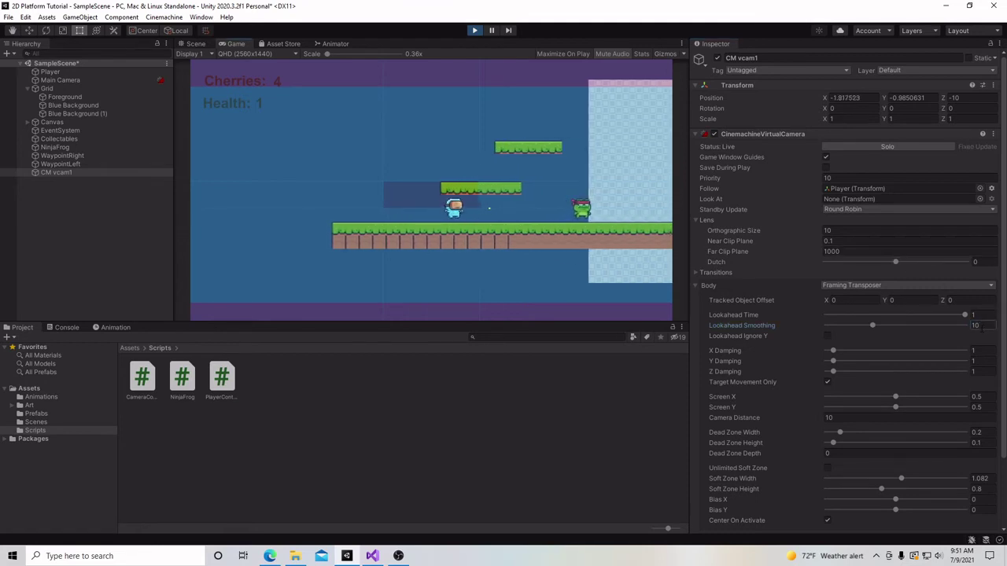
- Change Lookahead Smoothing to 5 and walk the Player back and forth to compare
{"action": "double_click", "coordinate": [976, 325]}
{"action": "type", "text": "5"}
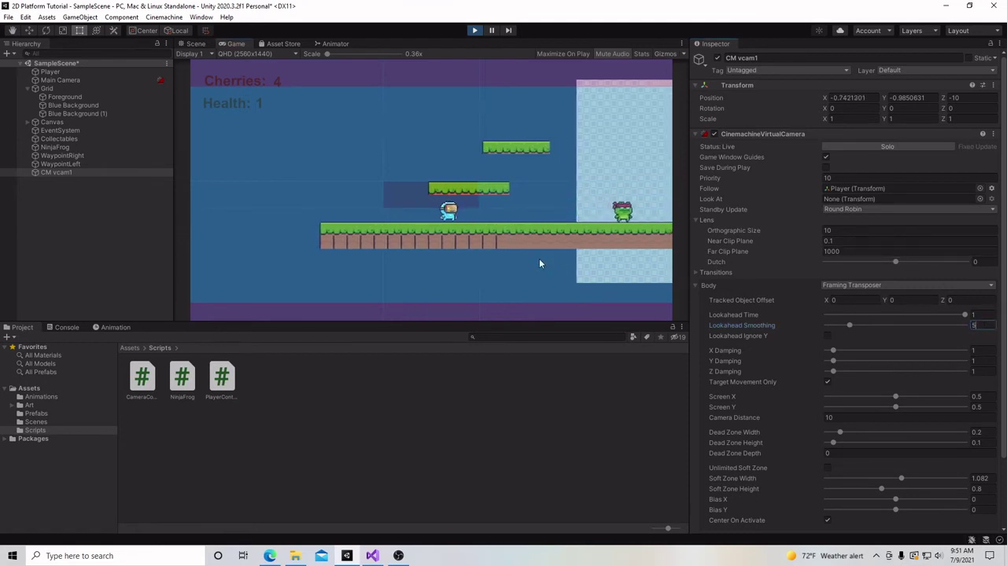
{"action": "left_click", "coordinate": [485, 243]}
{"action": "key", "text": "Left"}
{"action": "key", "text": "Right"}
{"action": "key", "text": "Left"}
{"action": "key", "text": "Right"}
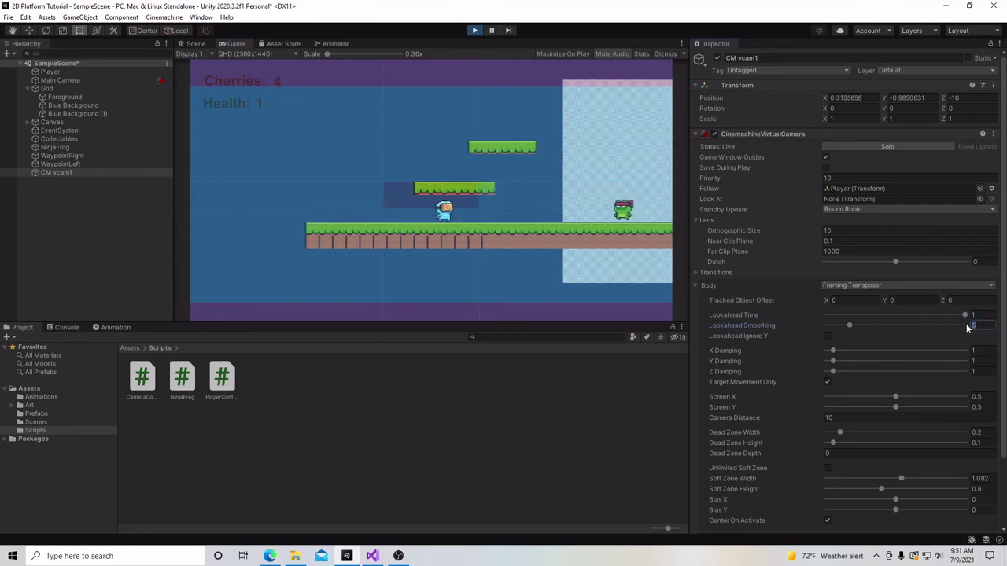
- Lower Lookahead Smoothing to 2 and walk the Player repeatedly left and right
{"action": "double_click", "coordinate": [967, 325]}
{"action": "type", "text": "2"}
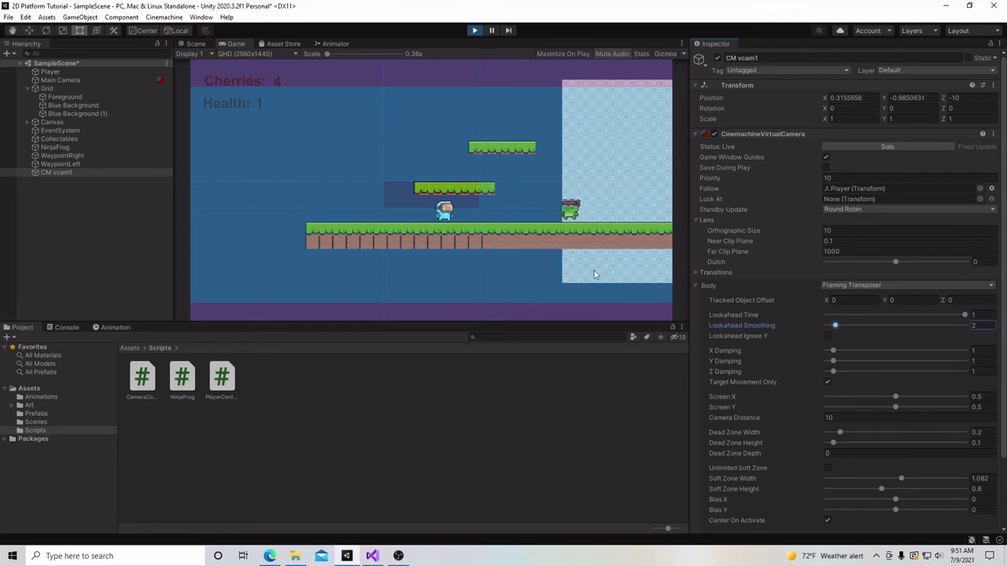
{"action": "left_click", "coordinate": [495, 257]}
{"action": "key", "text": "Left"}
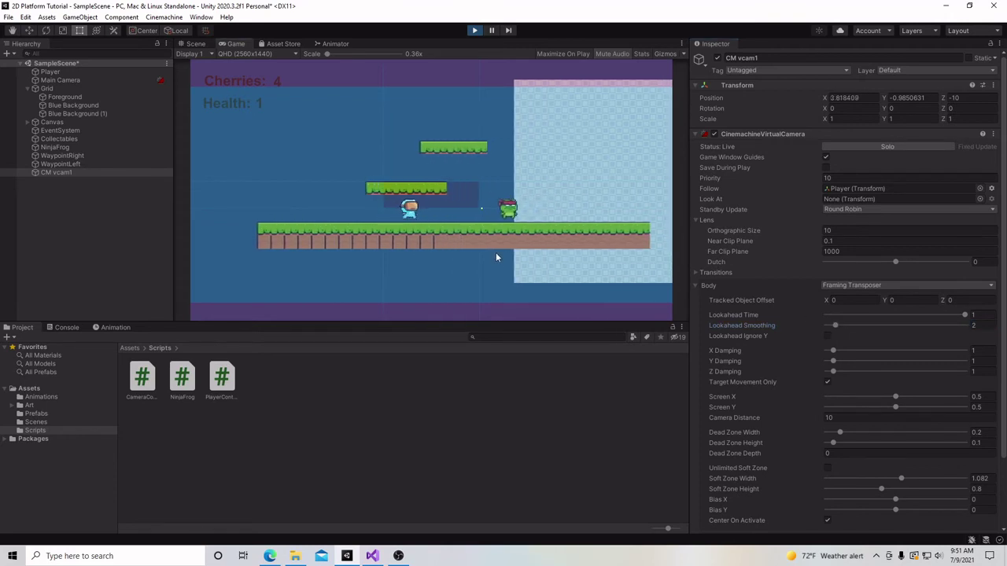
{"action": "key", "text": "Right"}
{"action": "key", "text": "Left"}
{"action": "key", "text": "Right"}
{"action": "key", "text": "Left"}
{"action": "key", "text": "Right"}
{"action": "key", "text": "Left"}
{"action": "key", "text": "Right"}
{"action": "key", "text": "Left"}
{"action": "key", "text": "Right"}
{"action": "key", "text": "Left"}
- Drop Lookahead Smoothing to 0, then walk the Player and jump onto the higher level
{"action": "left_click_drag", "start_coordinate": [836, 330], "coordinate": [819, 329]}
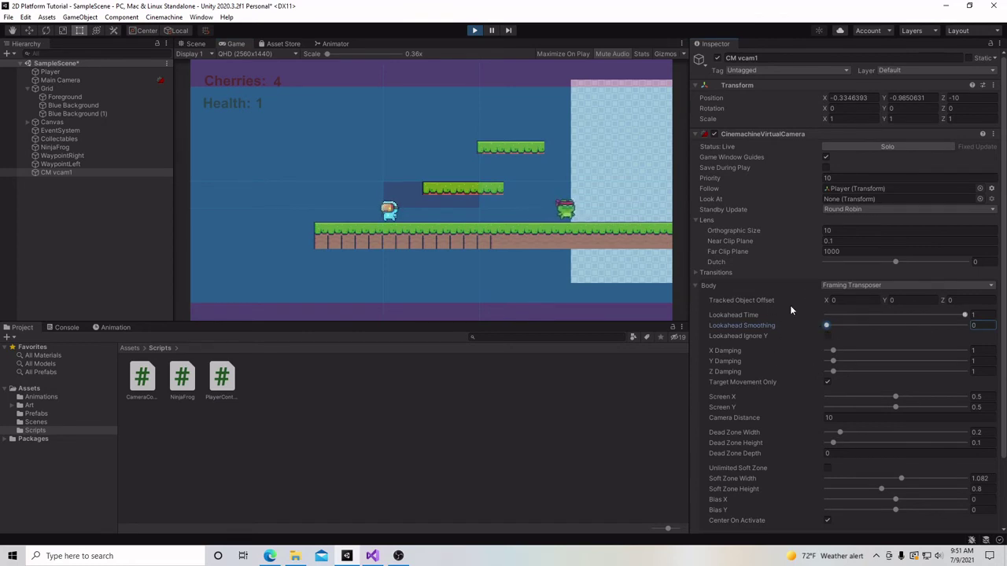
{"action": "left_click", "coordinate": [410, 217]}
{"action": "key", "text": "space"}
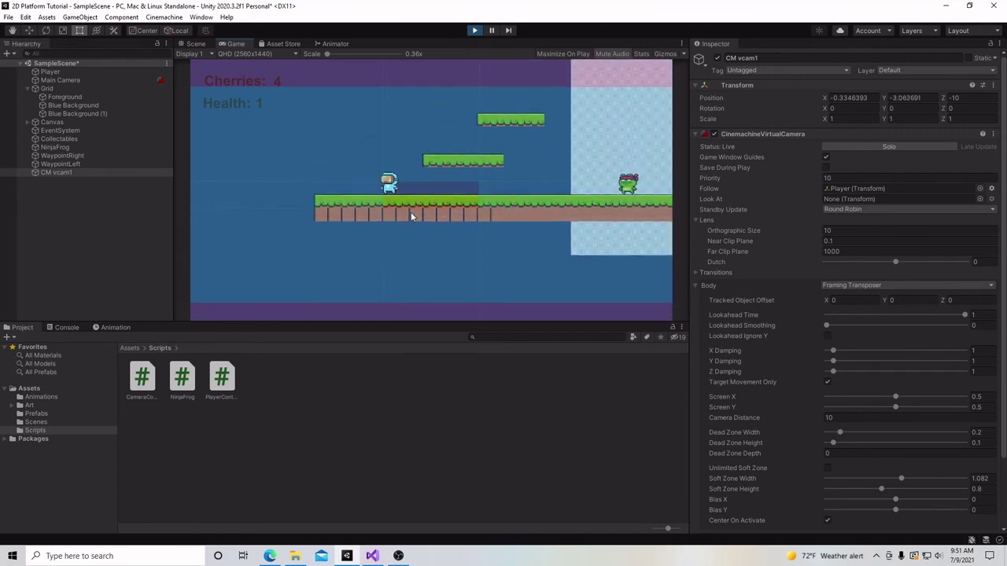
{"action": "key", "text": "Right"}
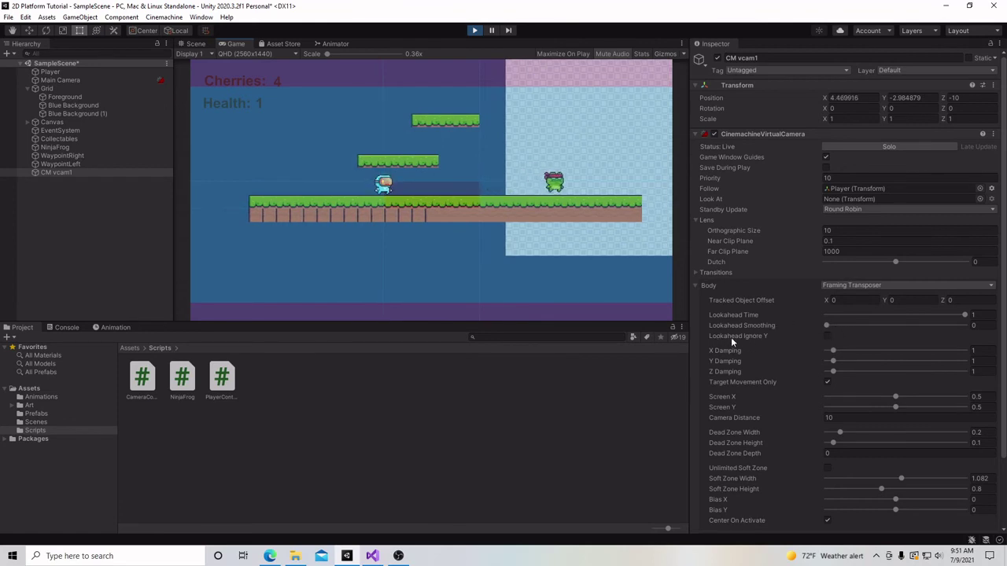
{"action": "key", "text": "Left"}
{"action": "key", "text": "space"}
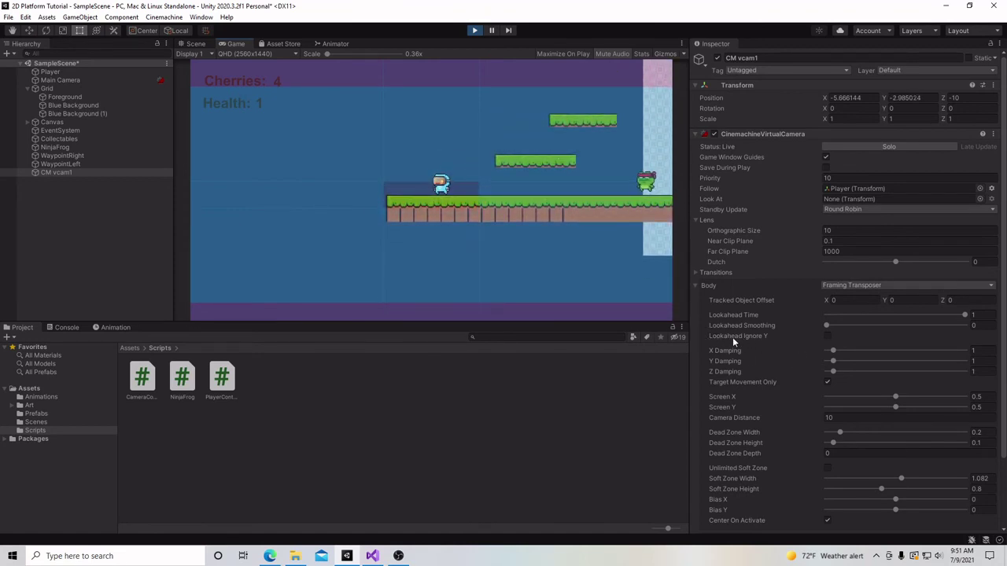
- Enable Lookahead Ignore Y, test jumping and walking, then clear the Lookahead Time value
{"action": "left_click", "coordinate": [828, 335]}
{"action": "left_click", "coordinate": [527, 212]}
{"action": "key", "text": "space"}
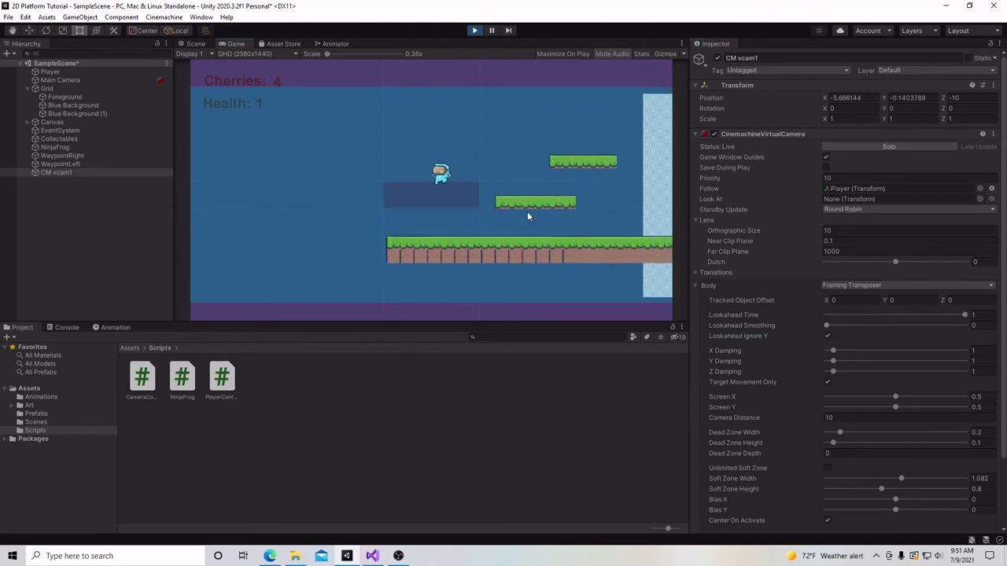
{"action": "key", "text": "space"}
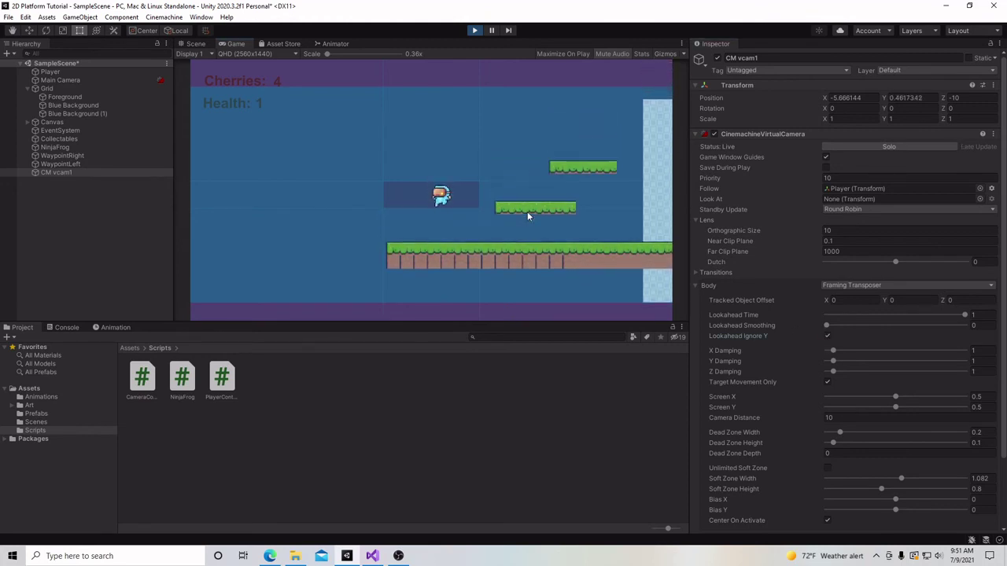
{"action": "key", "text": "Left"}
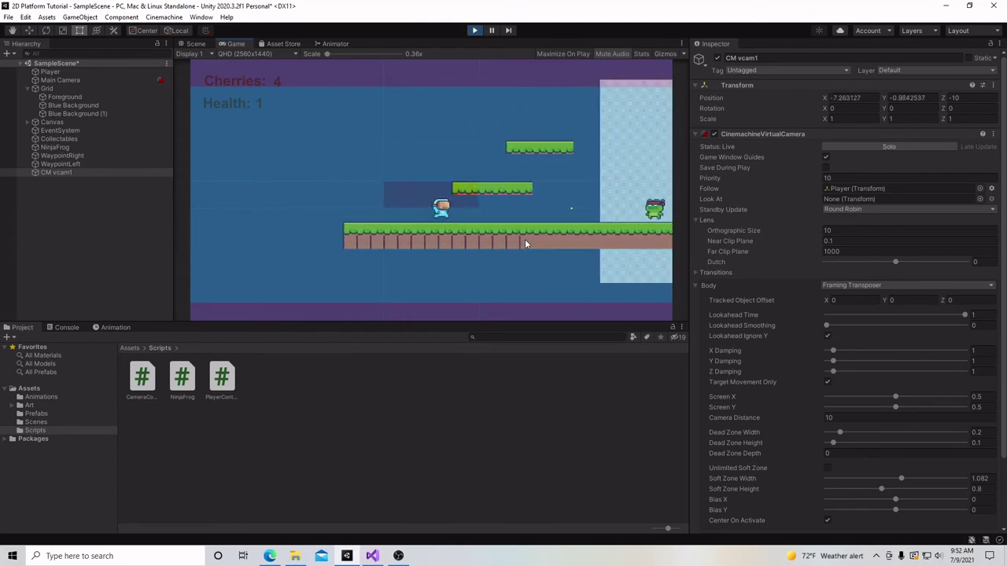
{"action": "key", "text": "Right"}
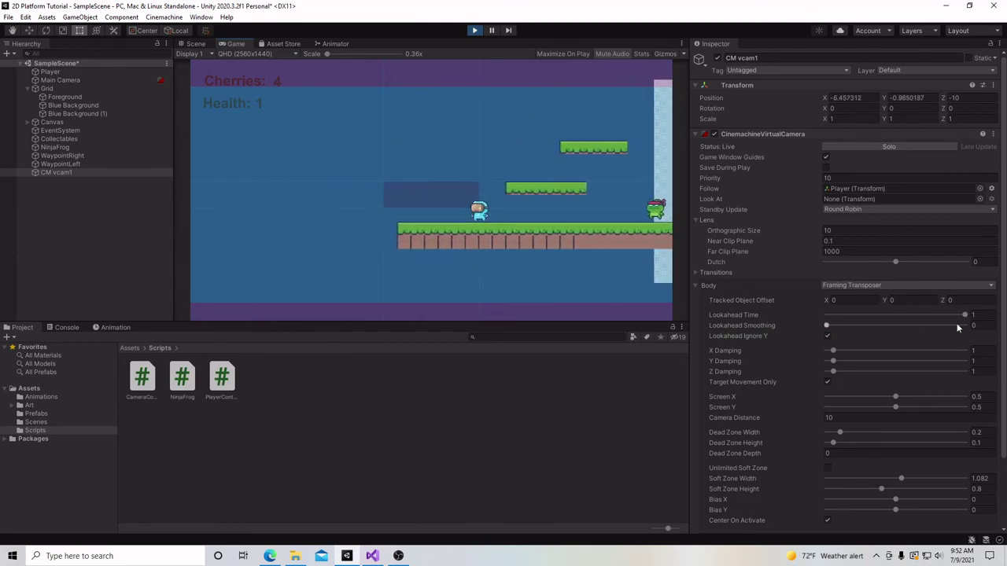
{"action": "left_click", "coordinate": [972, 316]}
{"action": "key", "text": "BackSpace"}
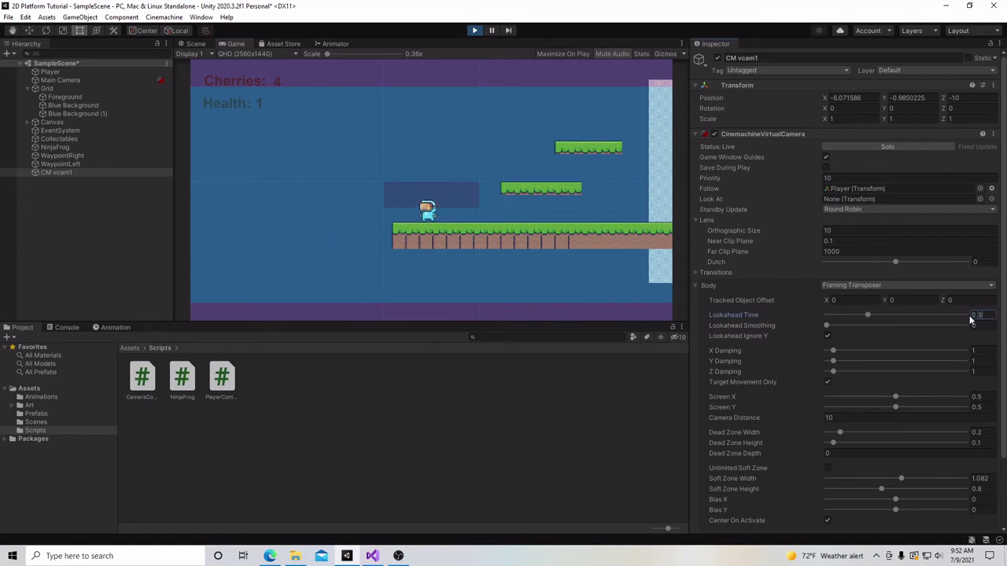
- Apply Lookahead Time 0.3, run the Player both ways, then reduce Lookahead Time to 0
{"action": "left_click", "coordinate": [564, 244]}
{"action": "key", "text": "Right"}
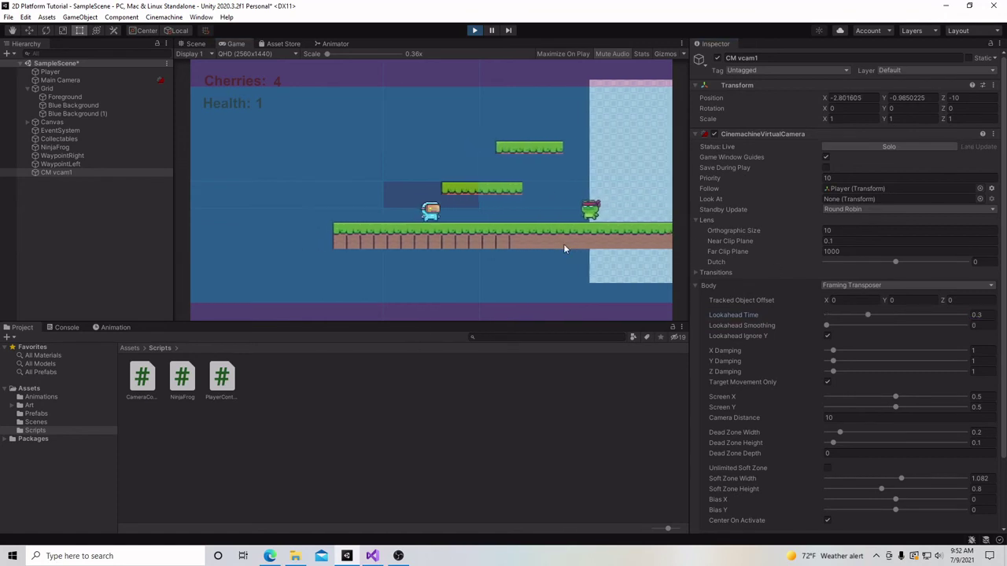
{"action": "key", "text": "Left"}
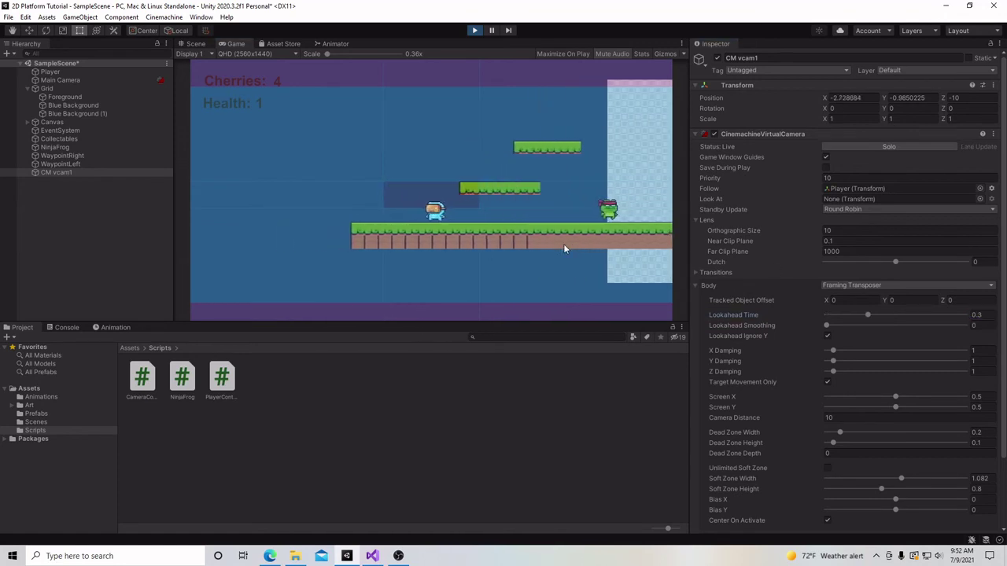
{"action": "key", "text": "Right"}
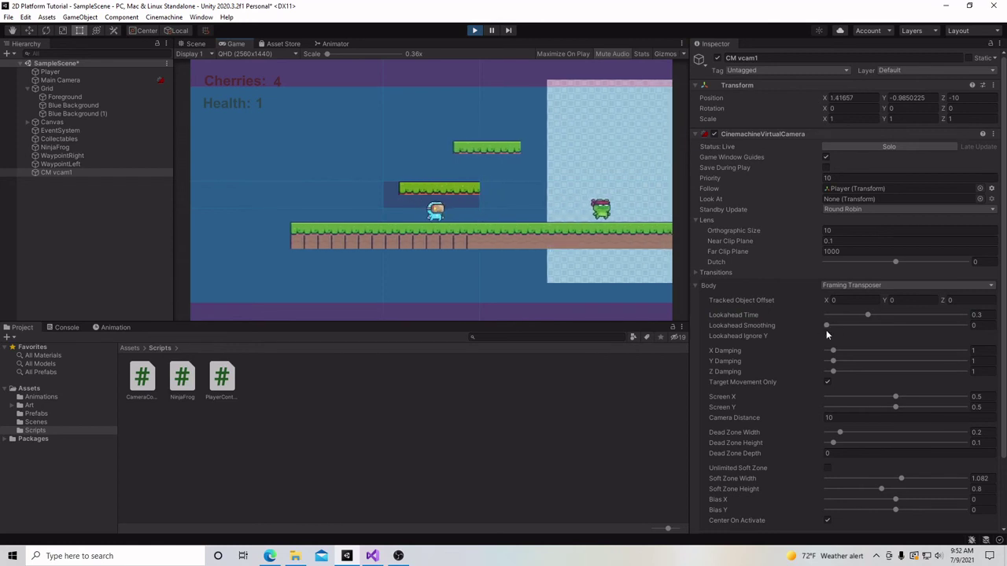
{"action": "left_click_drag", "start_coordinate": [865, 315], "coordinate": [815, 309]}
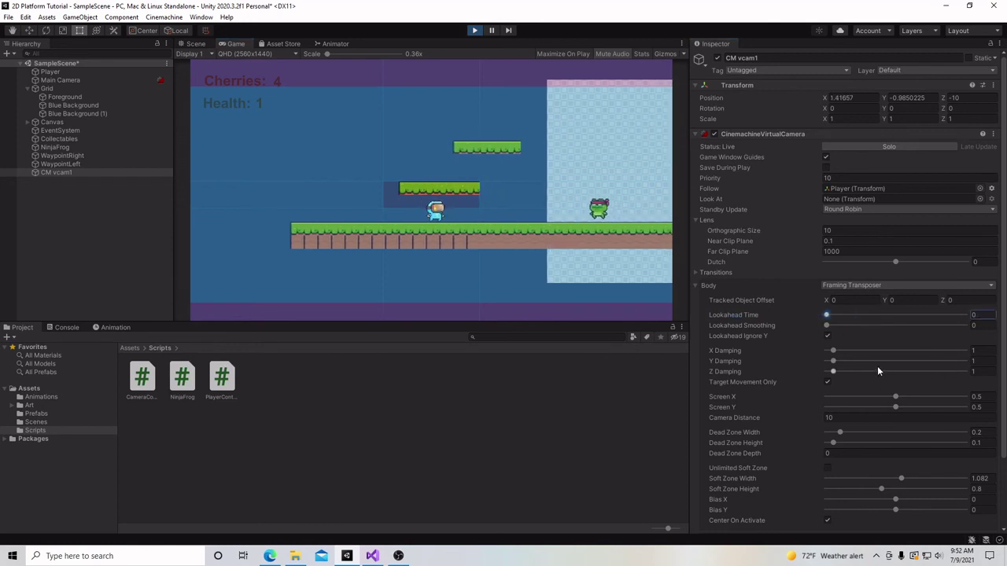
{"action": "scroll", "coordinate": [878, 372], "scroll_direction": "down", "scroll_amount": 3}
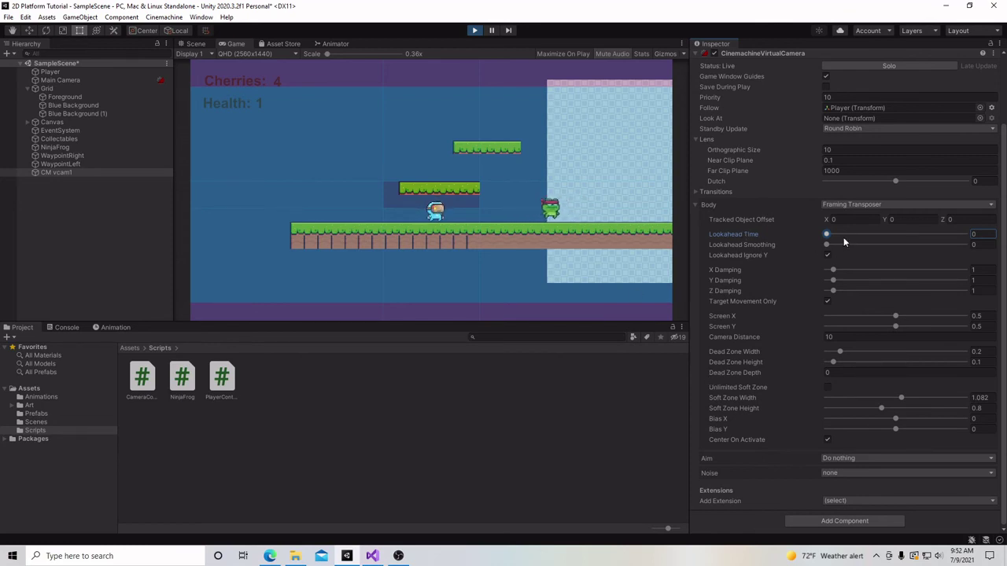
- Set Lookahead Time back to 1 and narrow Soft Zone Width to 0.295
{"action": "left_click", "coordinate": [876, 234]}
{"action": "left_click", "coordinate": [965, 236]}
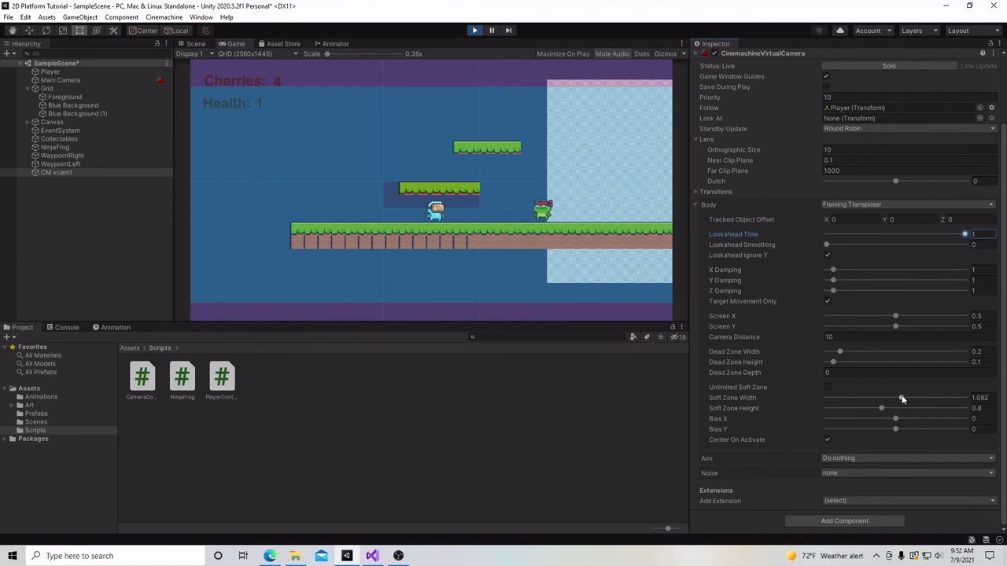
{"action": "left_click_drag", "start_coordinate": [901, 398], "coordinate": [846, 404]}
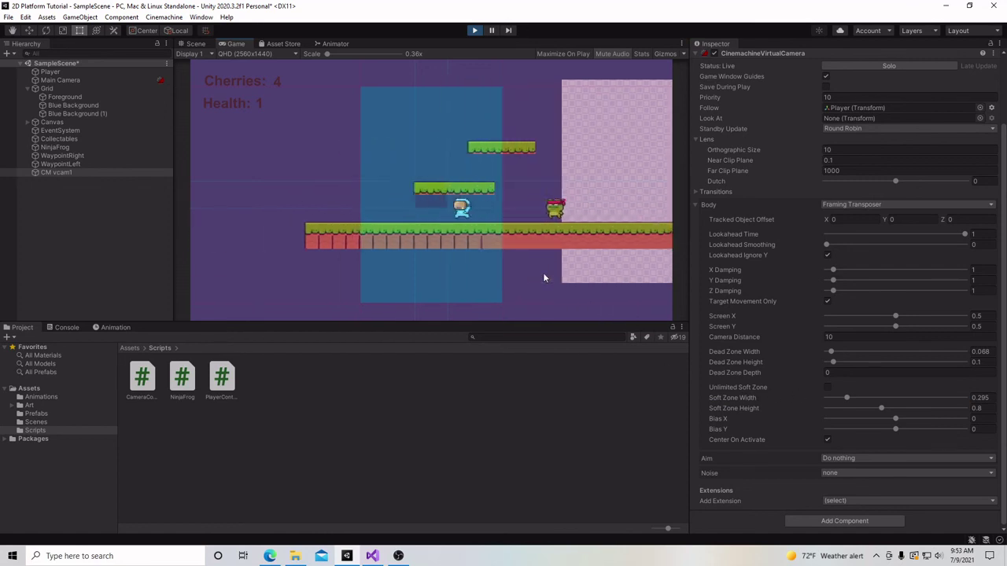
- Move the Player left and right to check the new camera framing
{"action": "key", "text": "Left"}
{"action": "key", "text": "Right"}
{"action": "key", "text": "Right"}
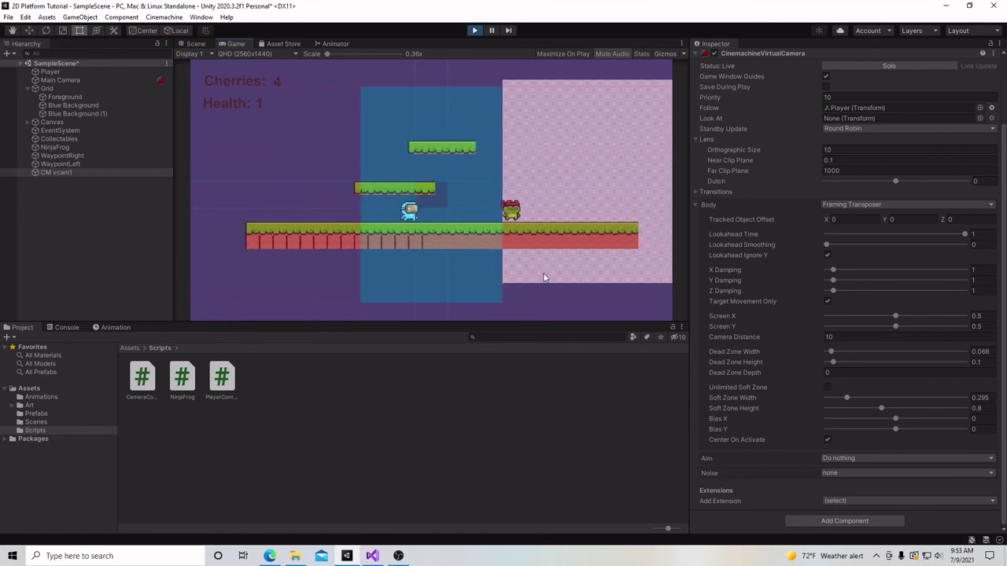
{"action": "key", "text": "Left"}
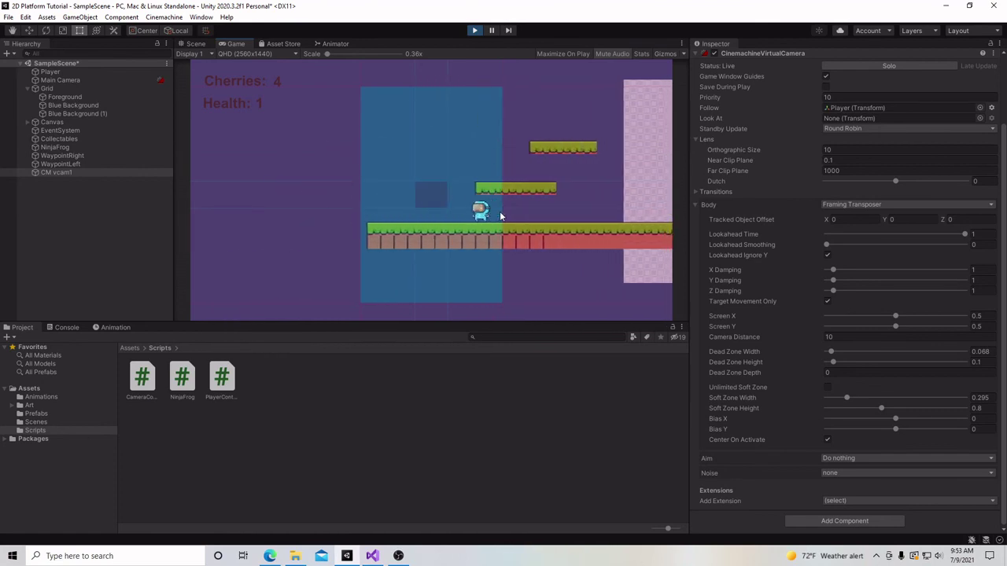
{"action": "key", "text": "Right"}
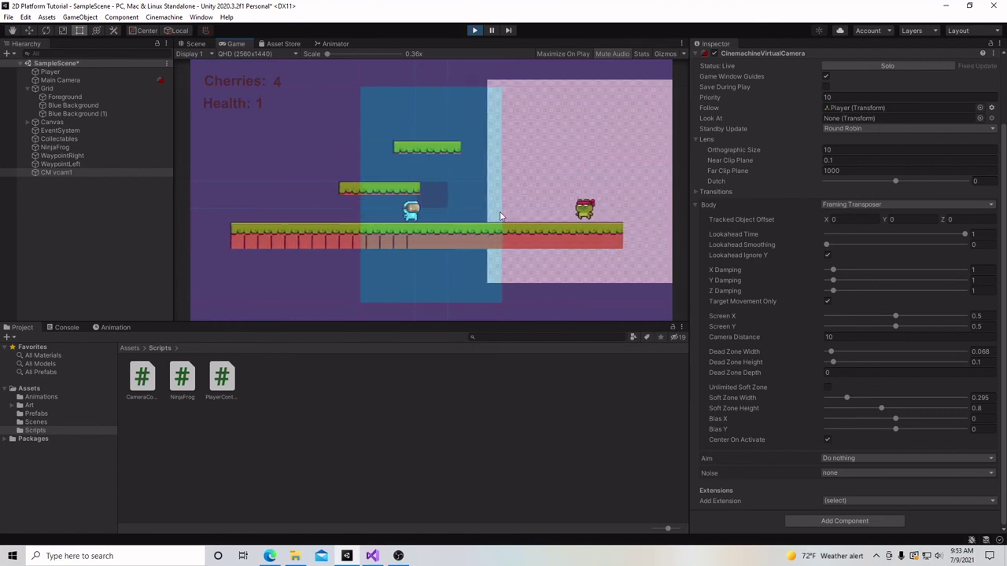
{"action": "key", "text": "Left"}
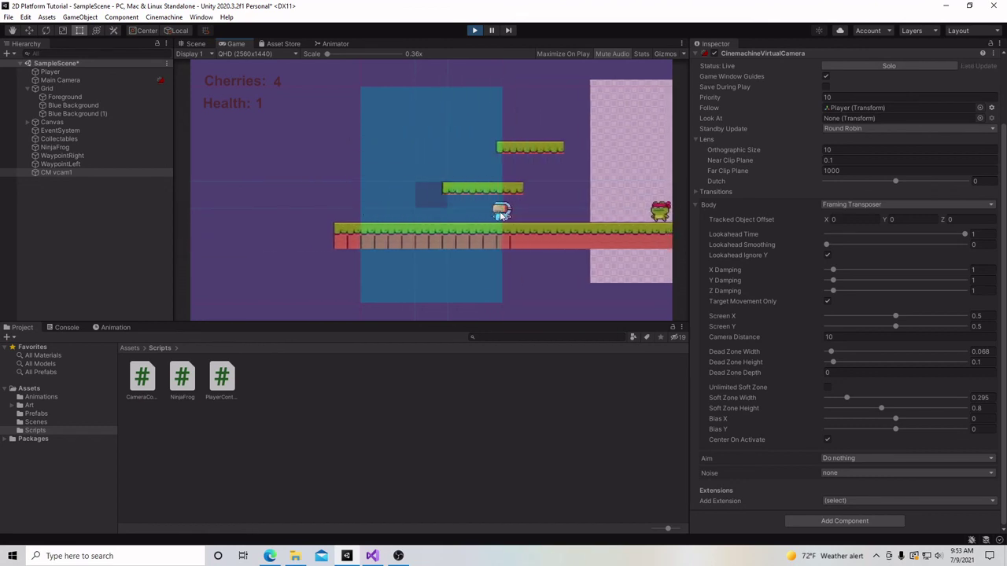
{"action": "key", "text": "Left"}
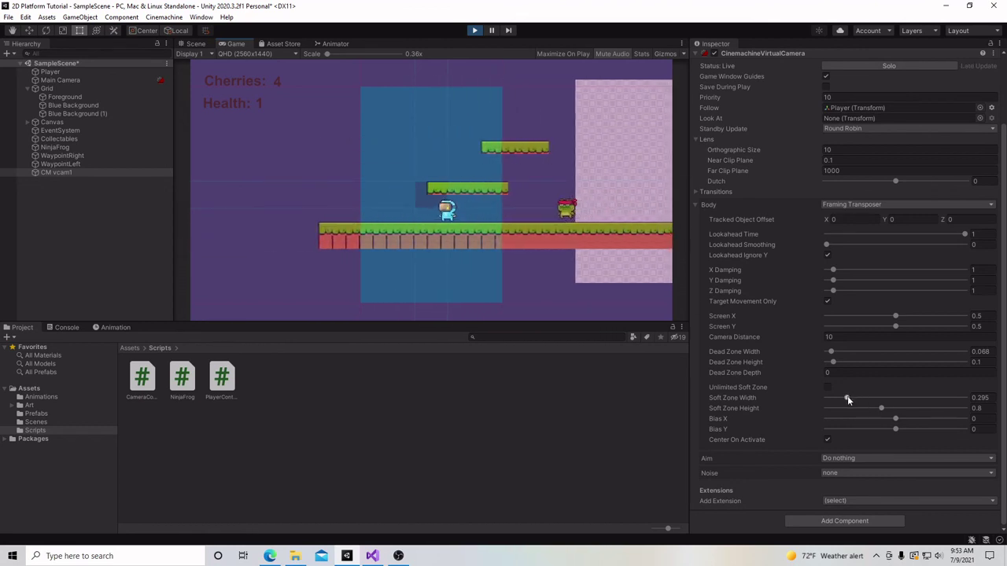
- Set Soft Zone Width to 0.855 and run the Player left and right to check tracking
{"action": "left_click_drag", "start_coordinate": [847, 398], "coordinate": [888, 402]}
{"action": "left_click", "coordinate": [517, 289]}
{"action": "key", "text": "Right"}
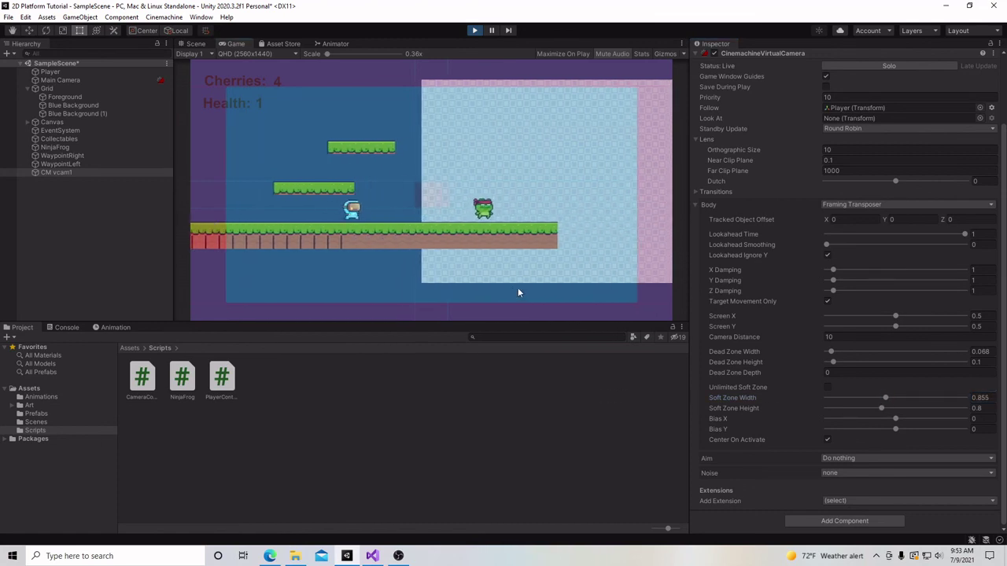
{"action": "key", "text": "Left"}
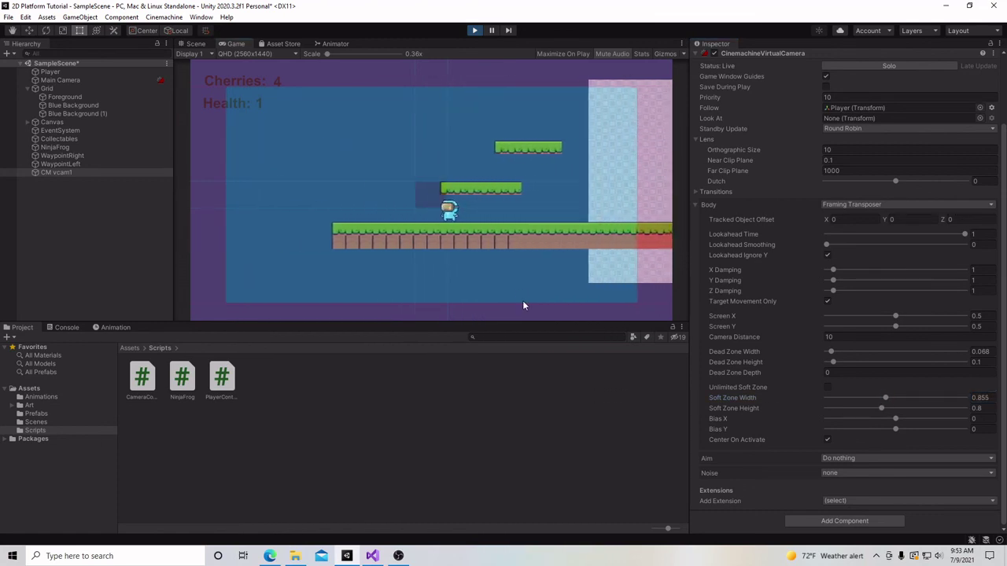
{"action": "key", "text": "Right"}
{"action": "key", "text": "Left"}
{"action": "key", "text": "Right"}
{"action": "key", "text": "Left"}
{"action": "key", "text": "Right"}
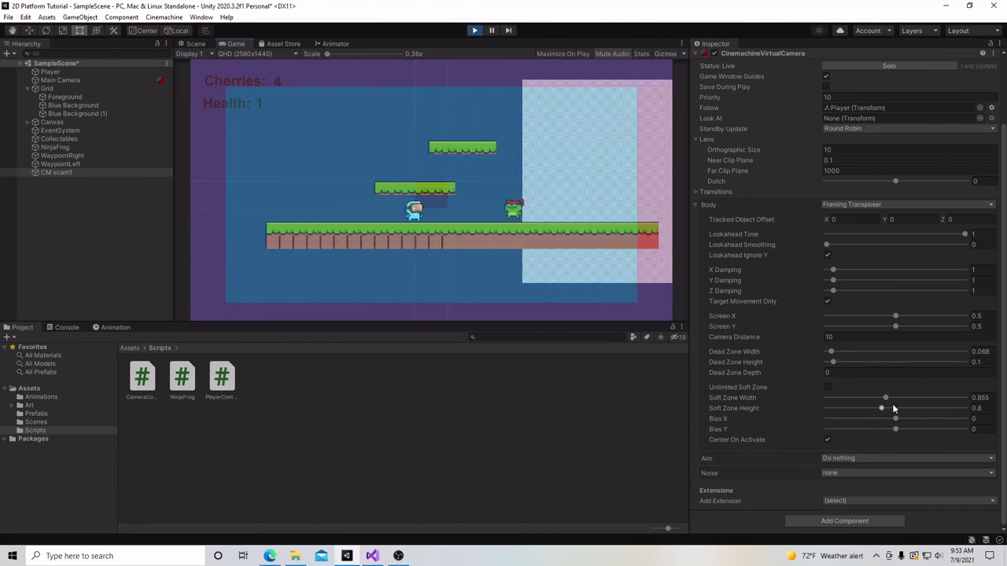